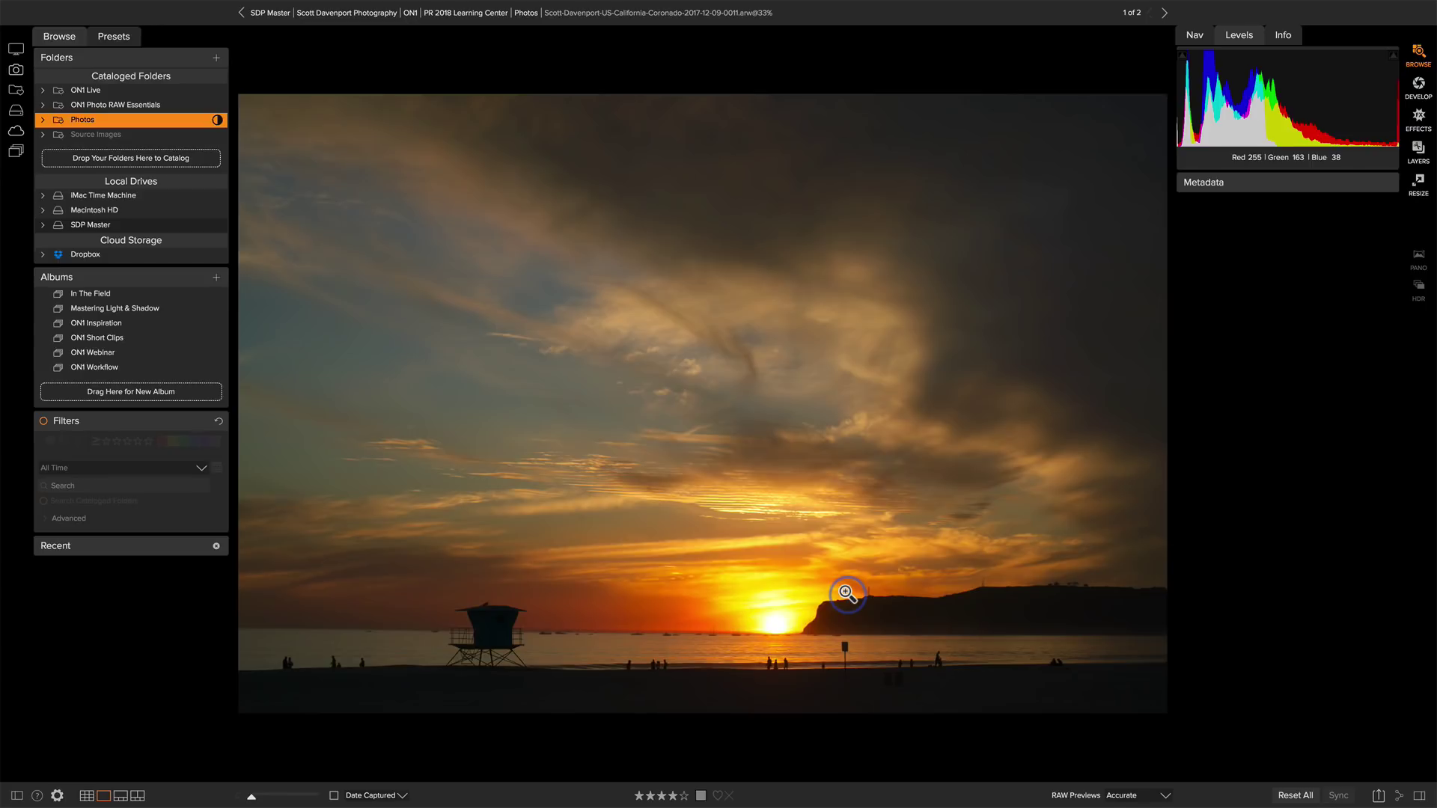
- In Develop, level the horizon with the Crop tool's Level line and apply the 7882.53 × 5257.87 crop
click(1418, 86)
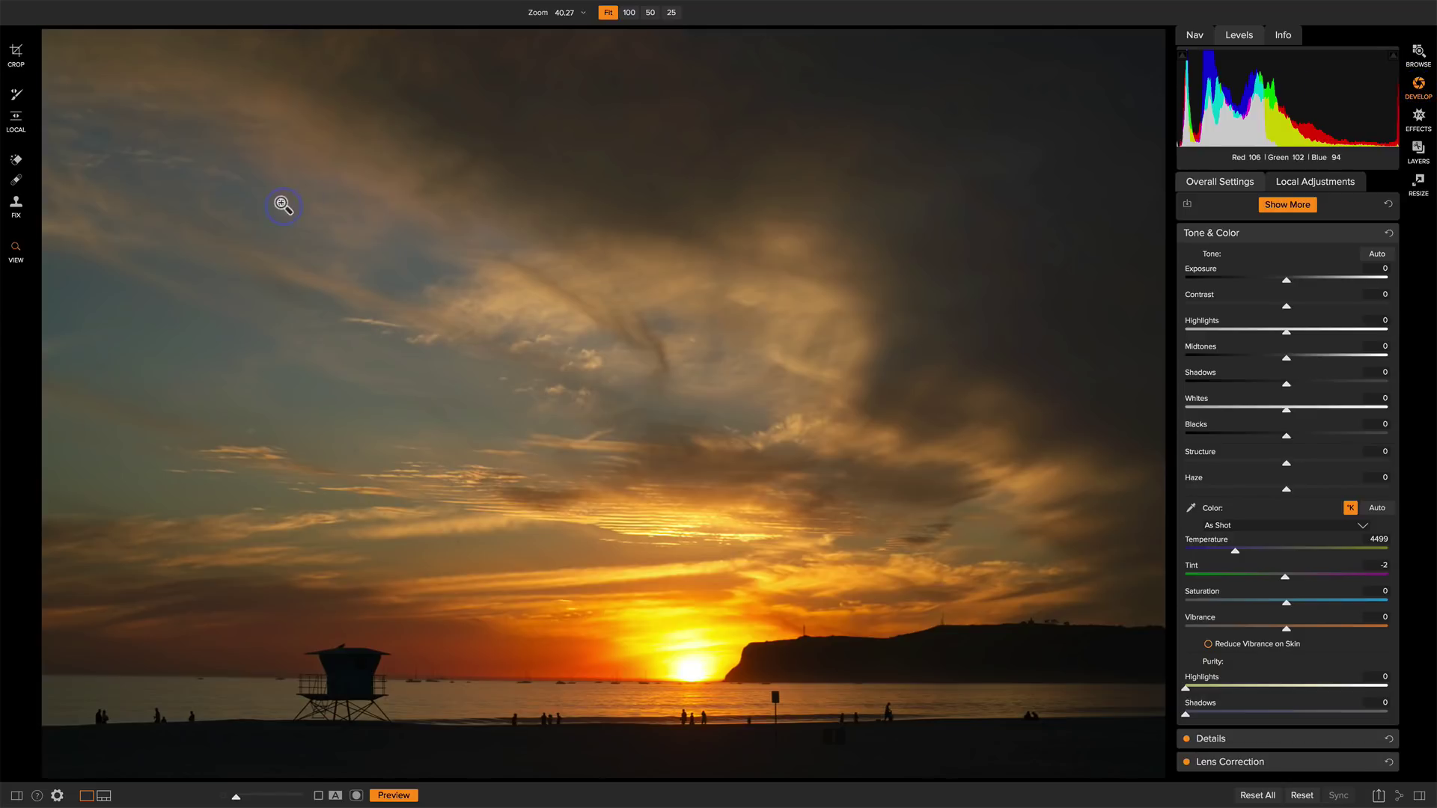
click(16, 52)
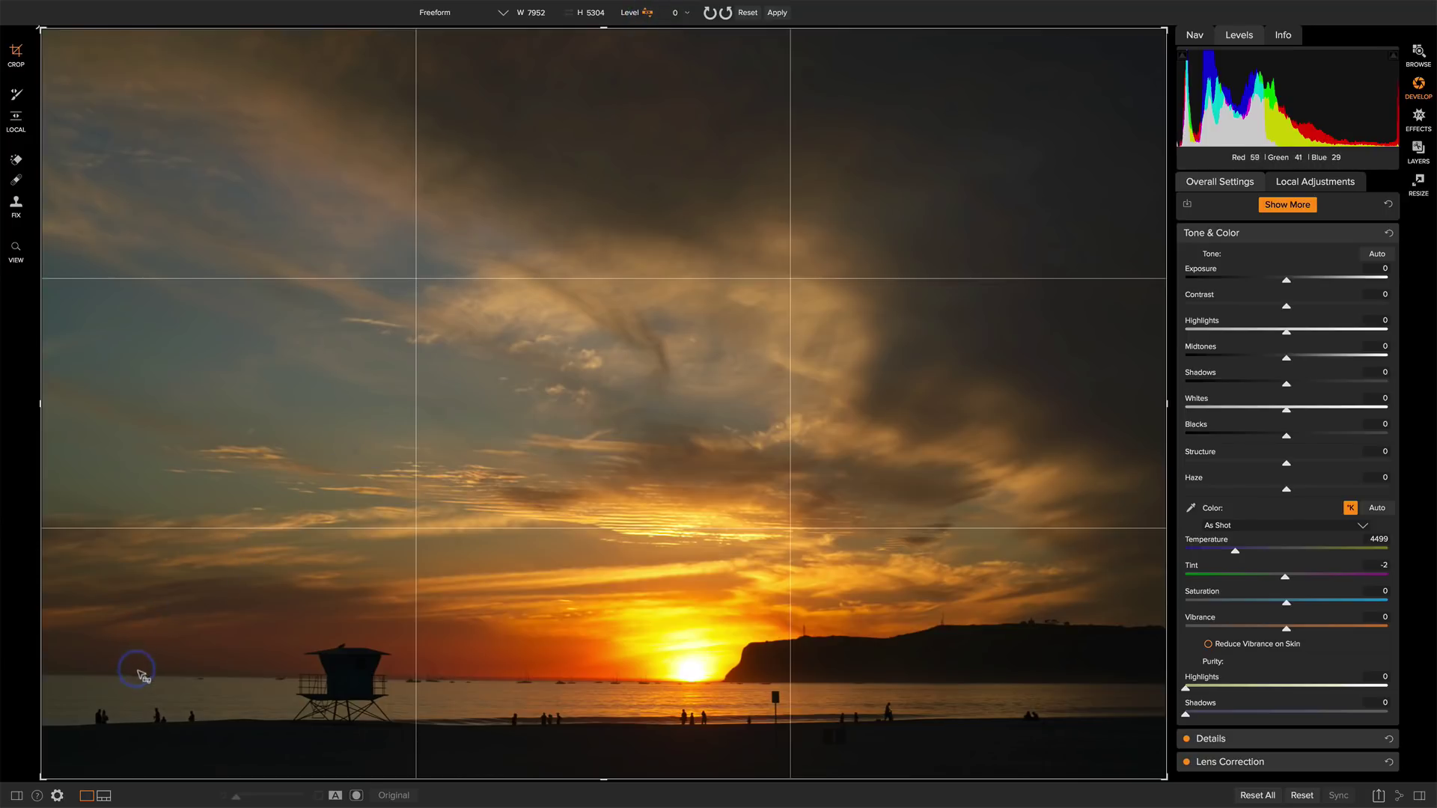
drag(138, 677, 255, 679)
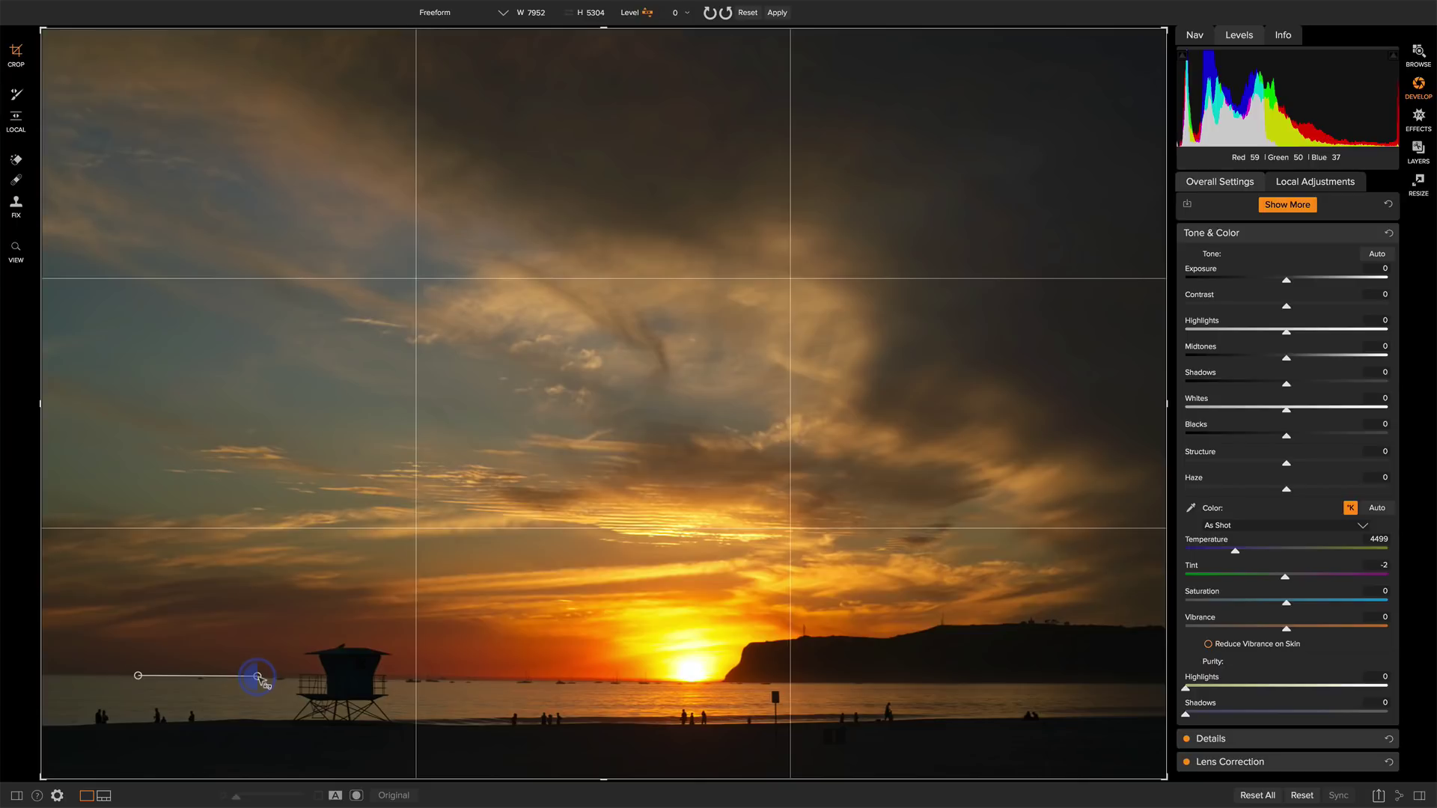
drag(257, 678, 259, 680)
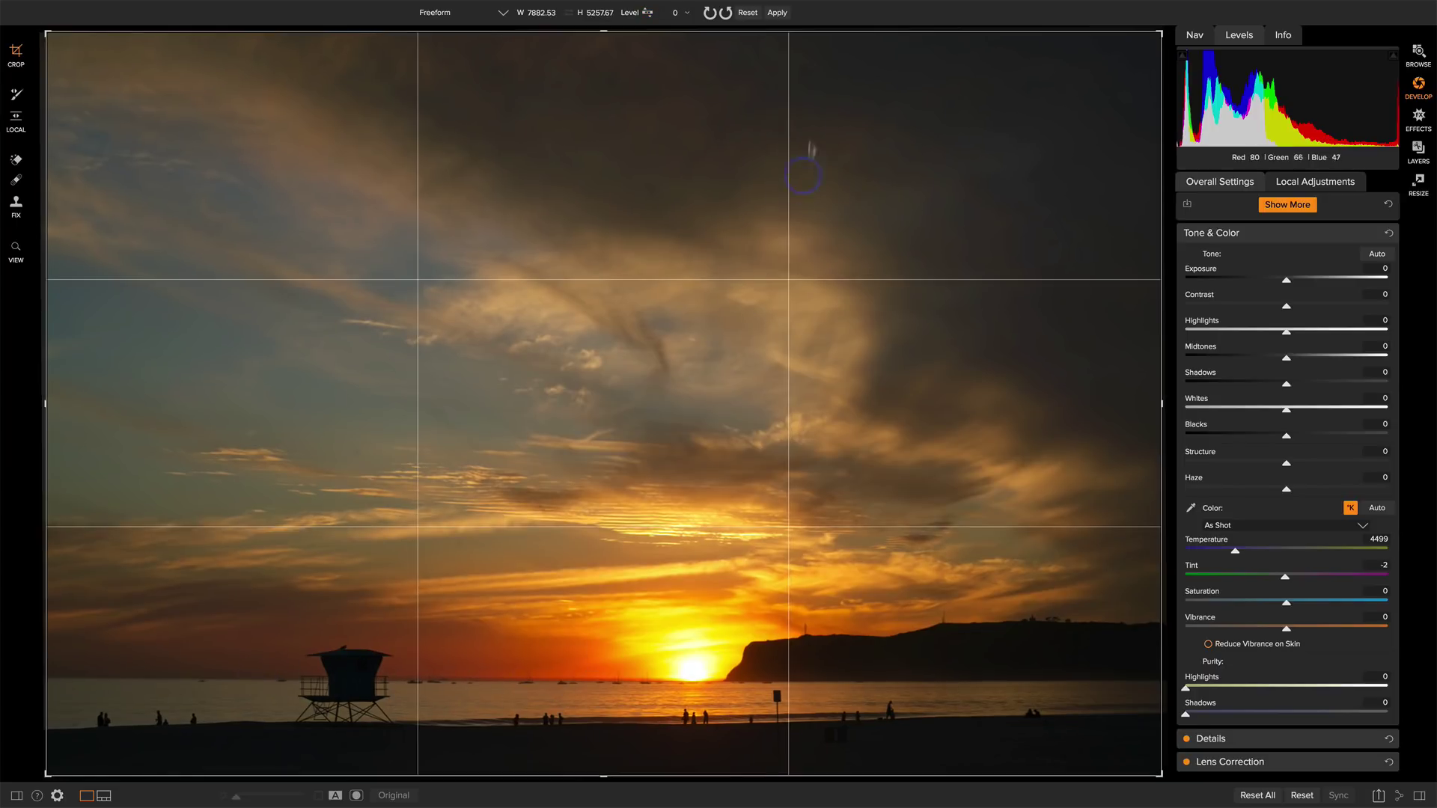
click(778, 12)
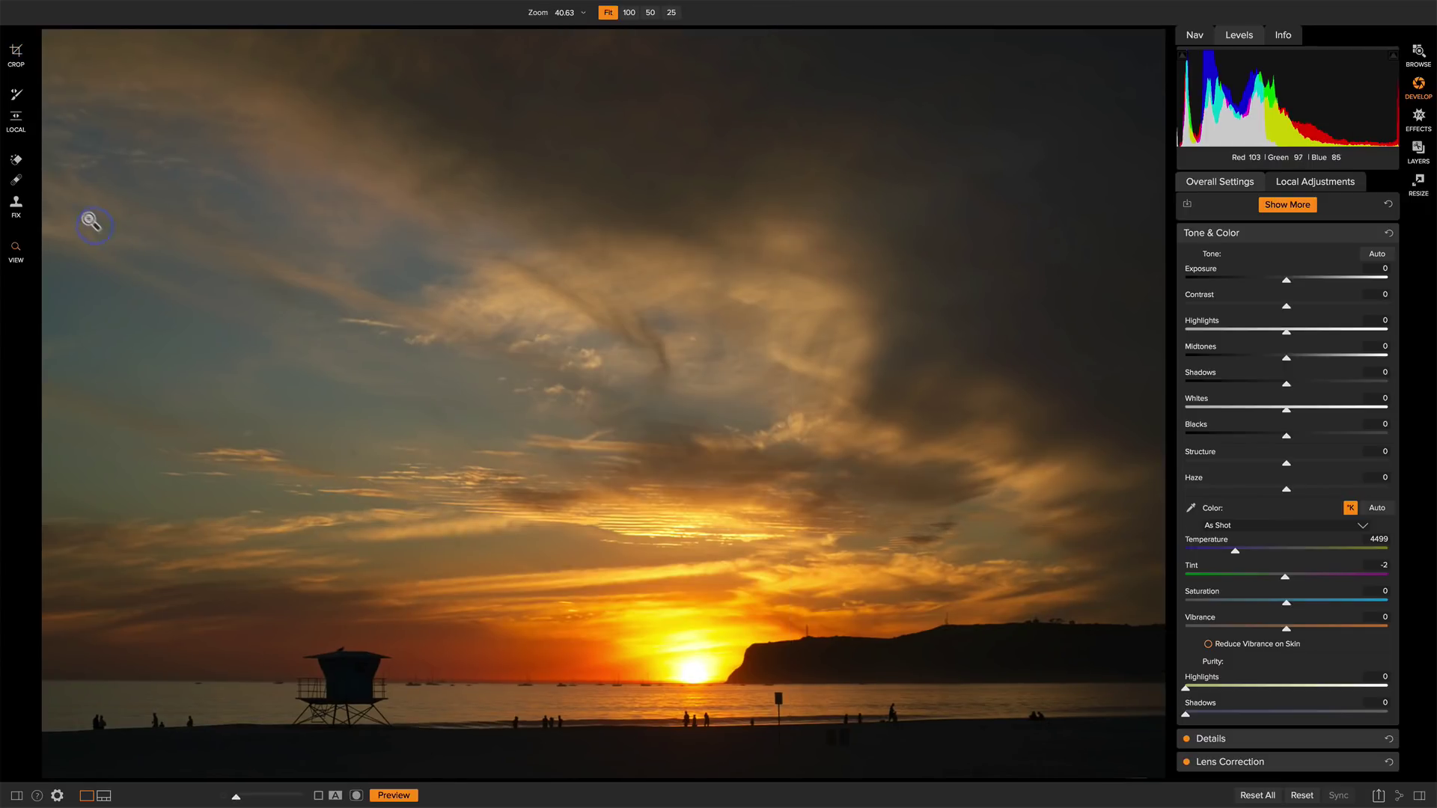
click(16, 179)
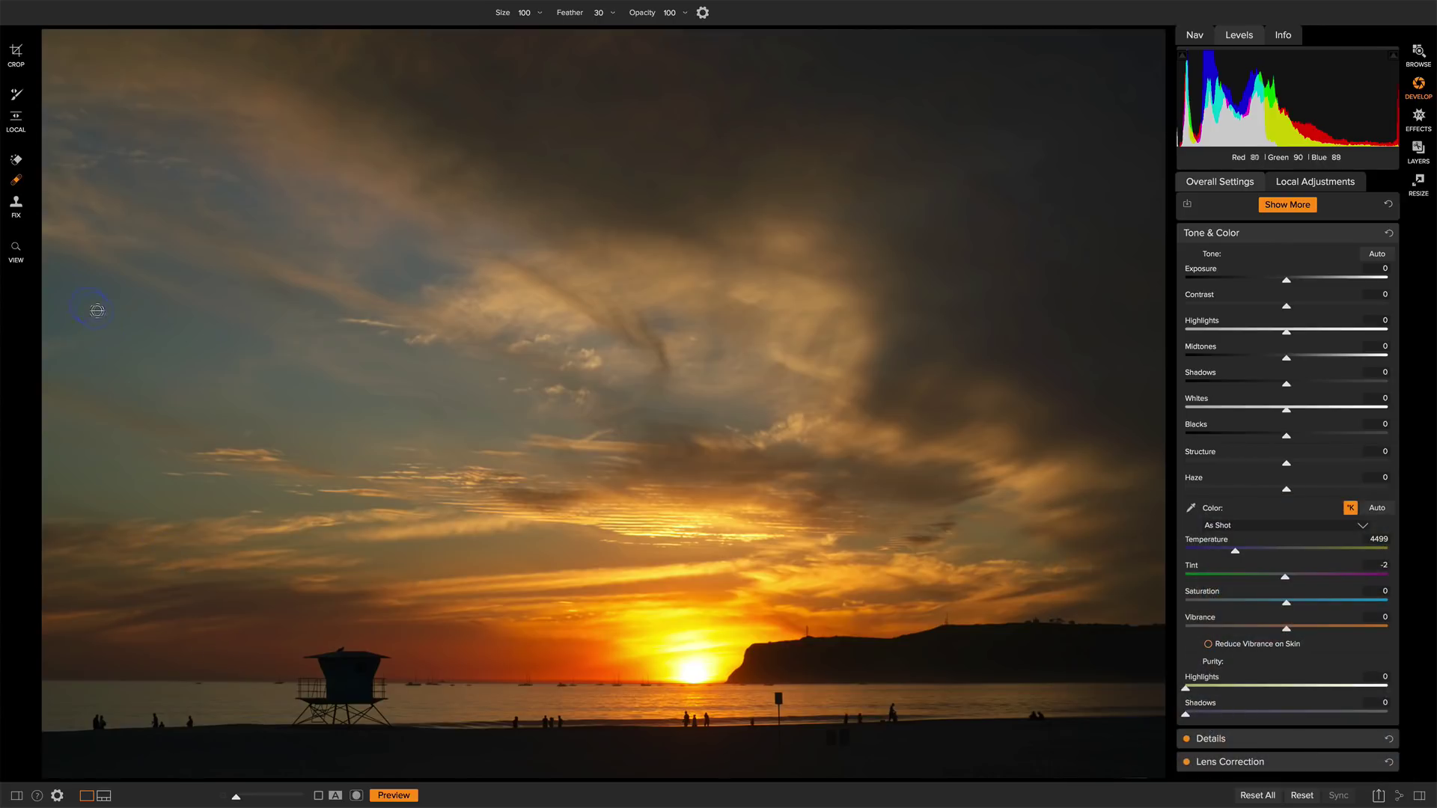
click(15, 249)
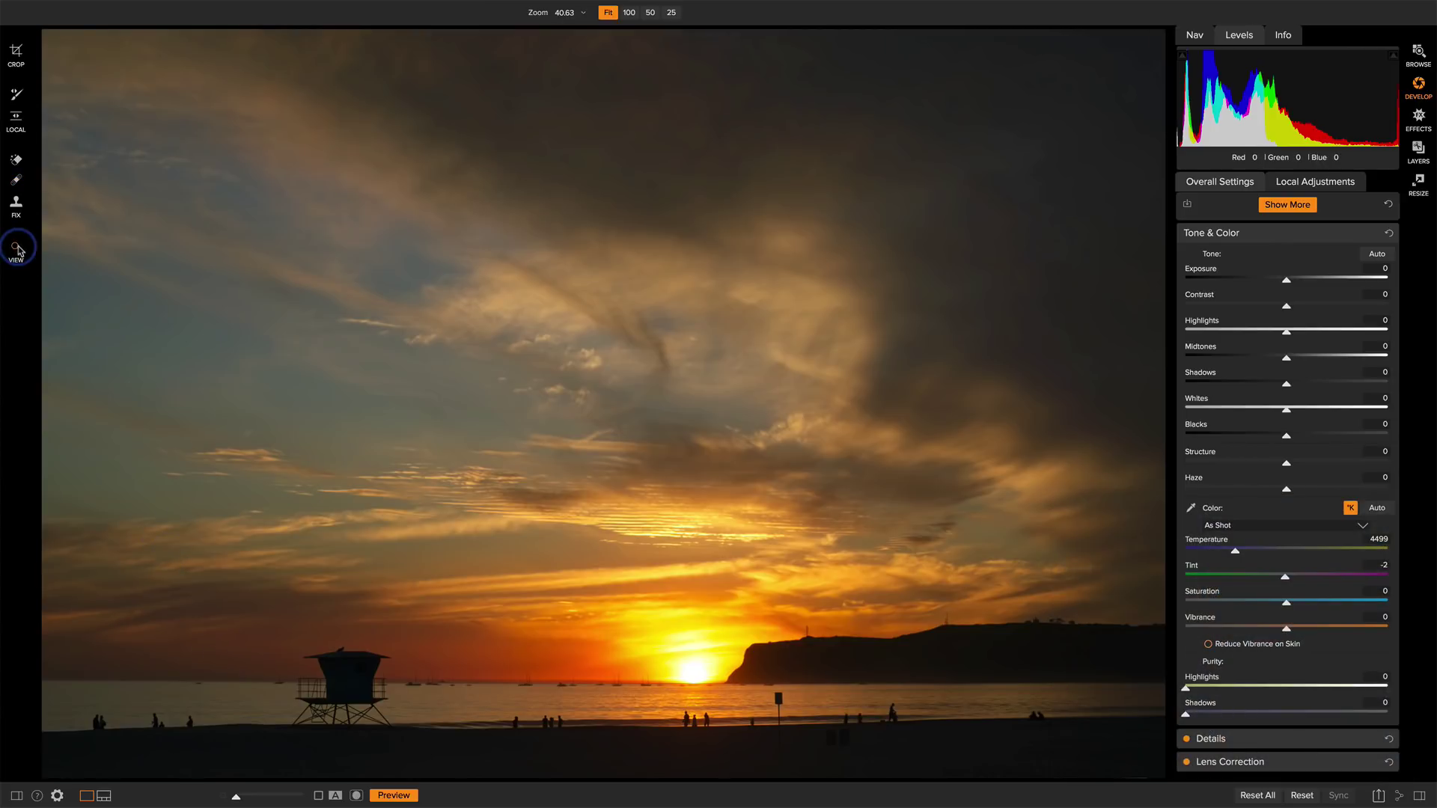
- At 100% zoom, paint out the beach figures left of the lifeguard tower with the Perfect Eraser
click(151, 698)
drag(152, 679, 344, 554)
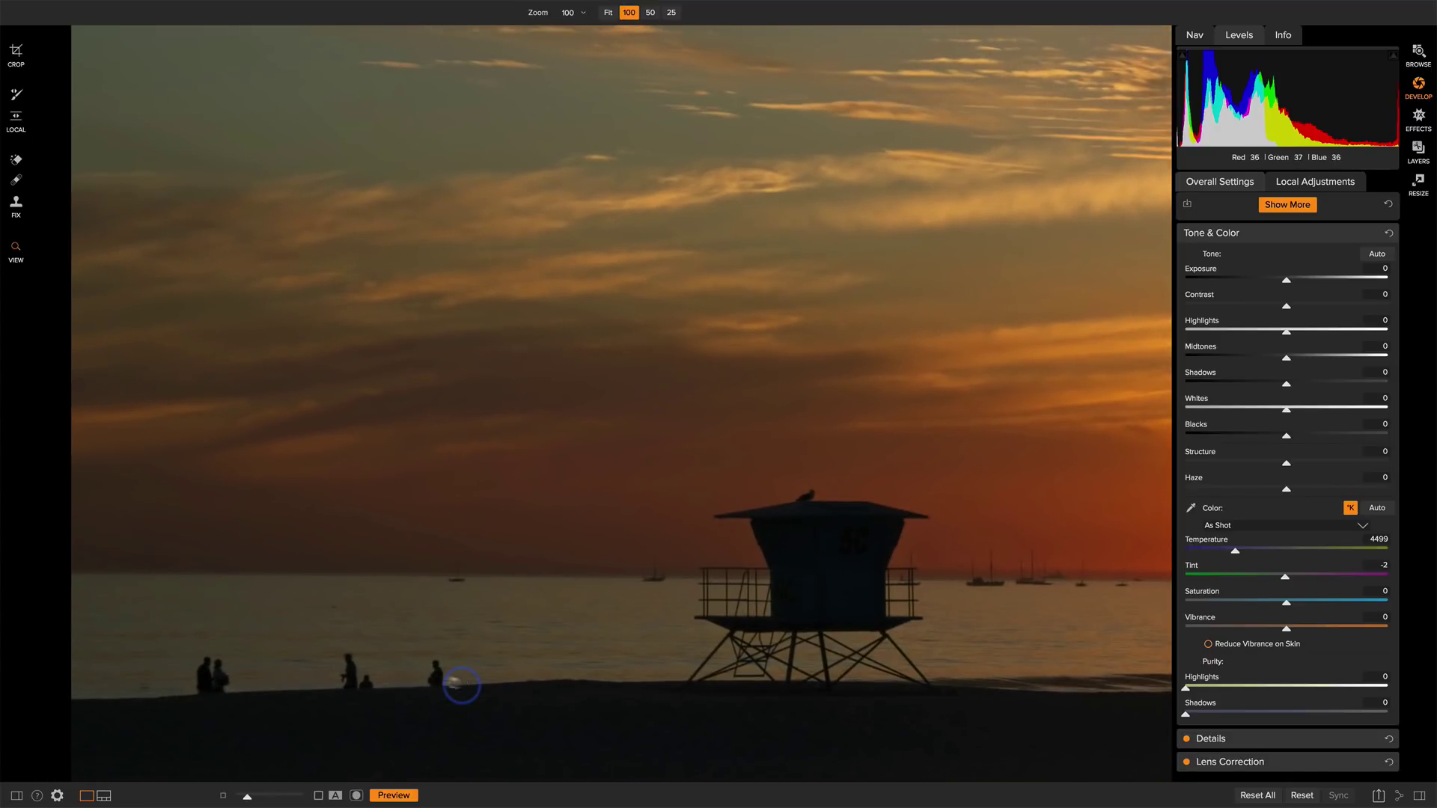
click(18, 162)
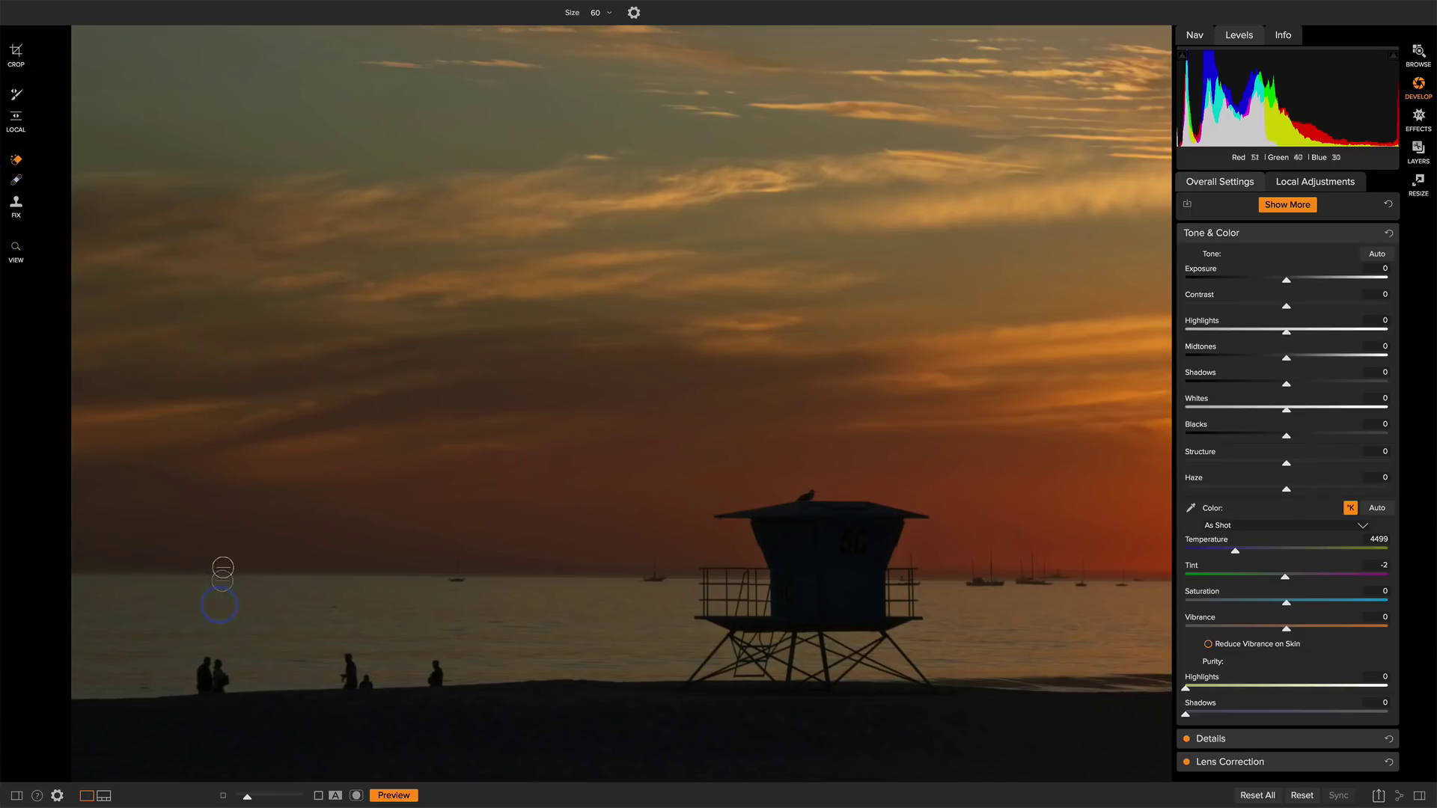
mouse_move(202, 658)
mouse_down()
mouse_move(192, 693)
mouse_move(218, 696)
mouse_move(212, 663)
mouse_move(210, 681)
mouse_up()
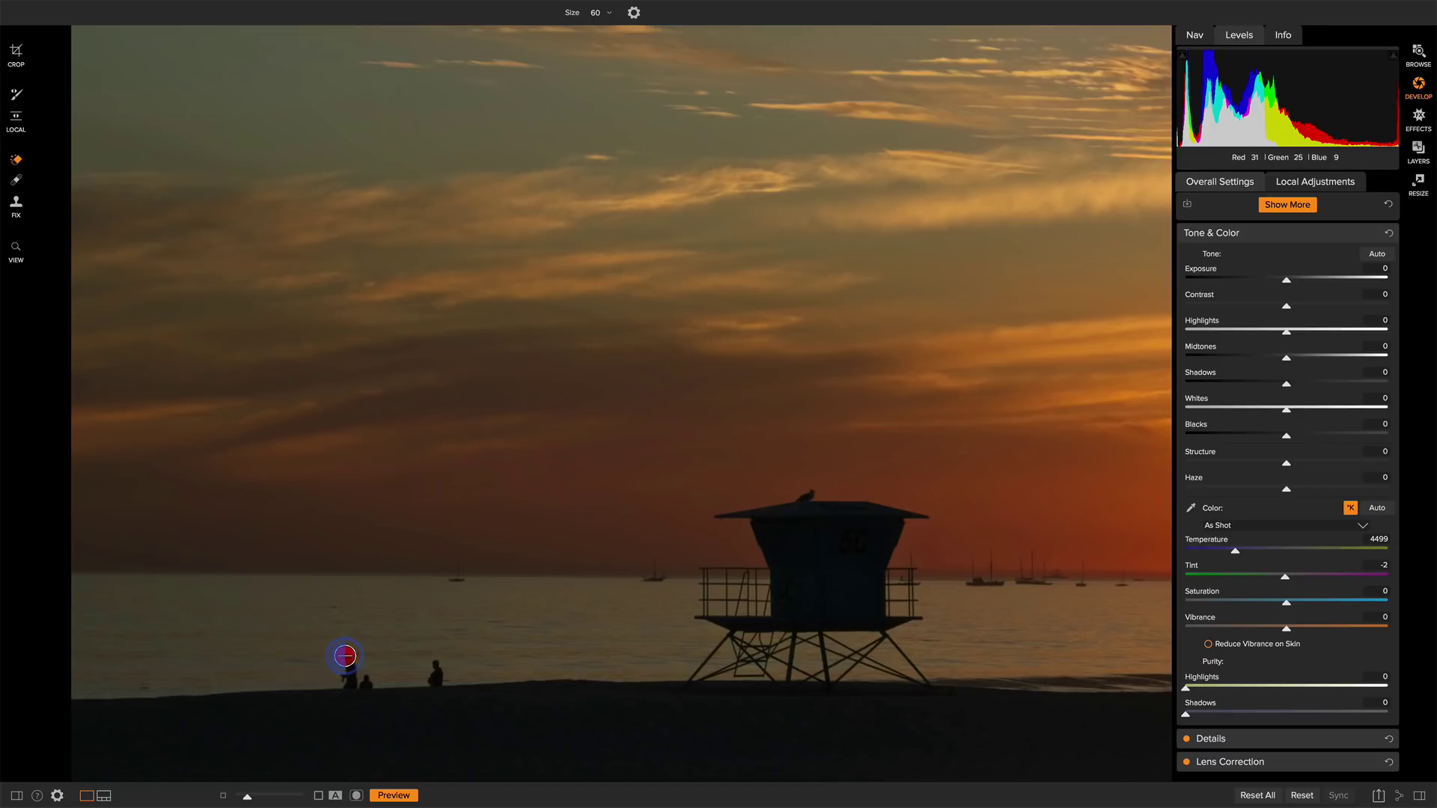
mouse_move(344, 655)
mouse_down()
mouse_move(334, 674)
mouse_move(363, 693)
mouse_move(366, 680)
mouse_move(354, 656)
mouse_move(348, 692)
mouse_up()
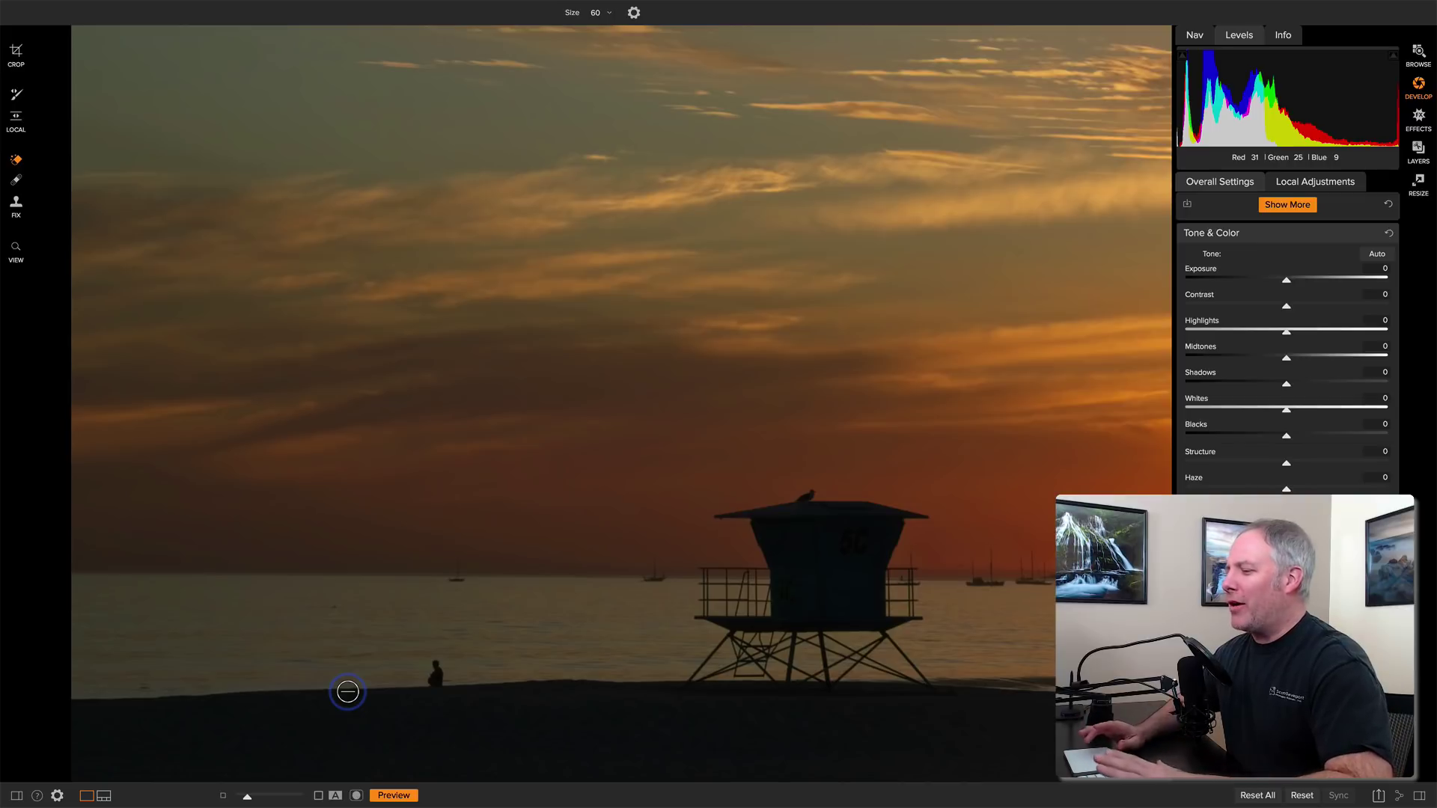
mouse_move(427, 689)
mouse_down()
mouse_move(430, 664)
mouse_move(434, 697)
mouse_up()
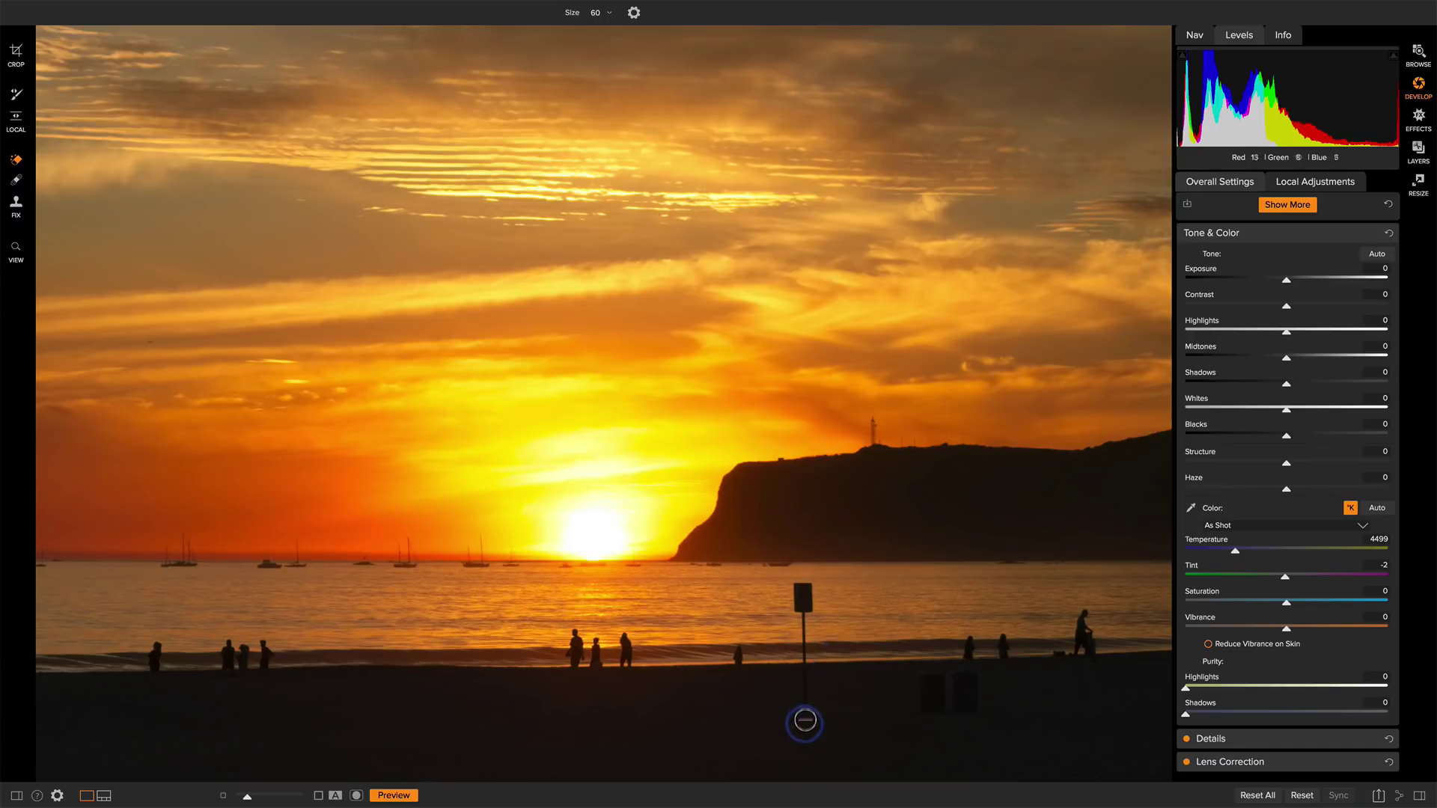
- Erase the figures on the sand and water's edge below the sun, then view the whole photo
mouse_move(805, 726)
mouse_down()
mouse_move(794, 588)
mouse_move(810, 622)
mouse_up()
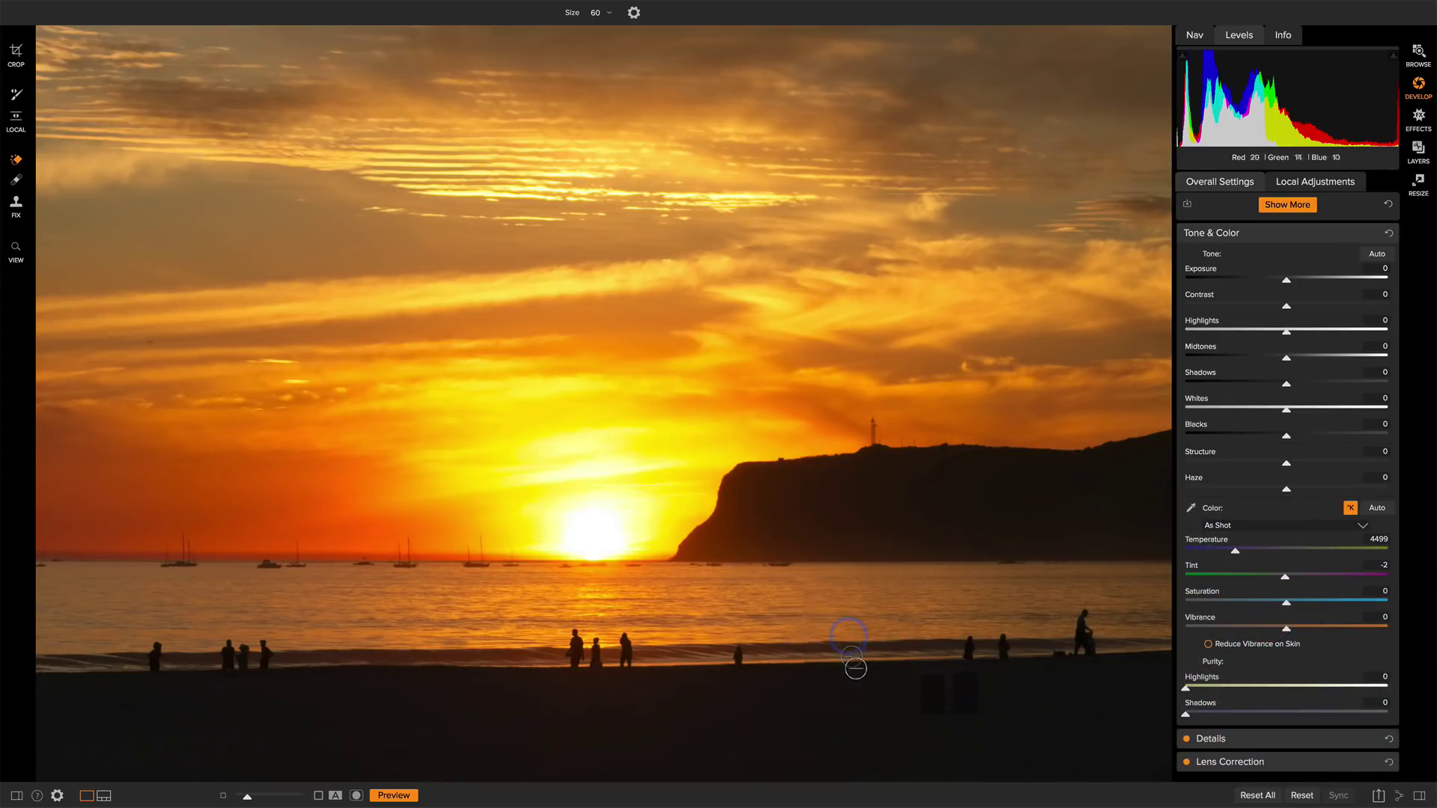
drag(802, 597, 801, 606)
key(z)
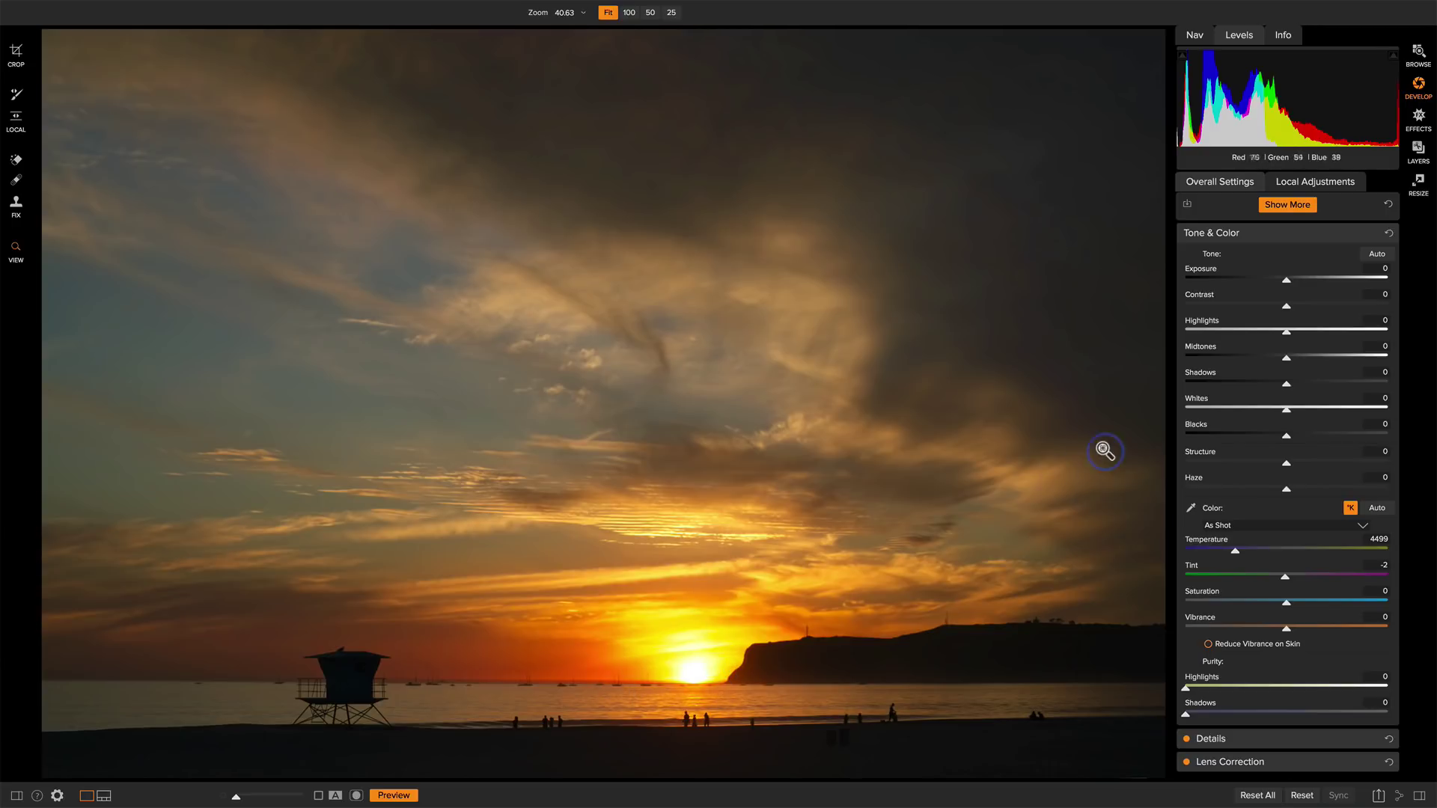
- Set Tone & Color Saturation to -10 and Vibrance to 15
click(1285, 605)
- Raise the Tone & Color Midtones slider to 20 to brighten the sunset sky
mouse_move(1287, 363)
mouse_down()
mouse_move(1273, 361)
mouse_move(1295, 367)
mouse_up()
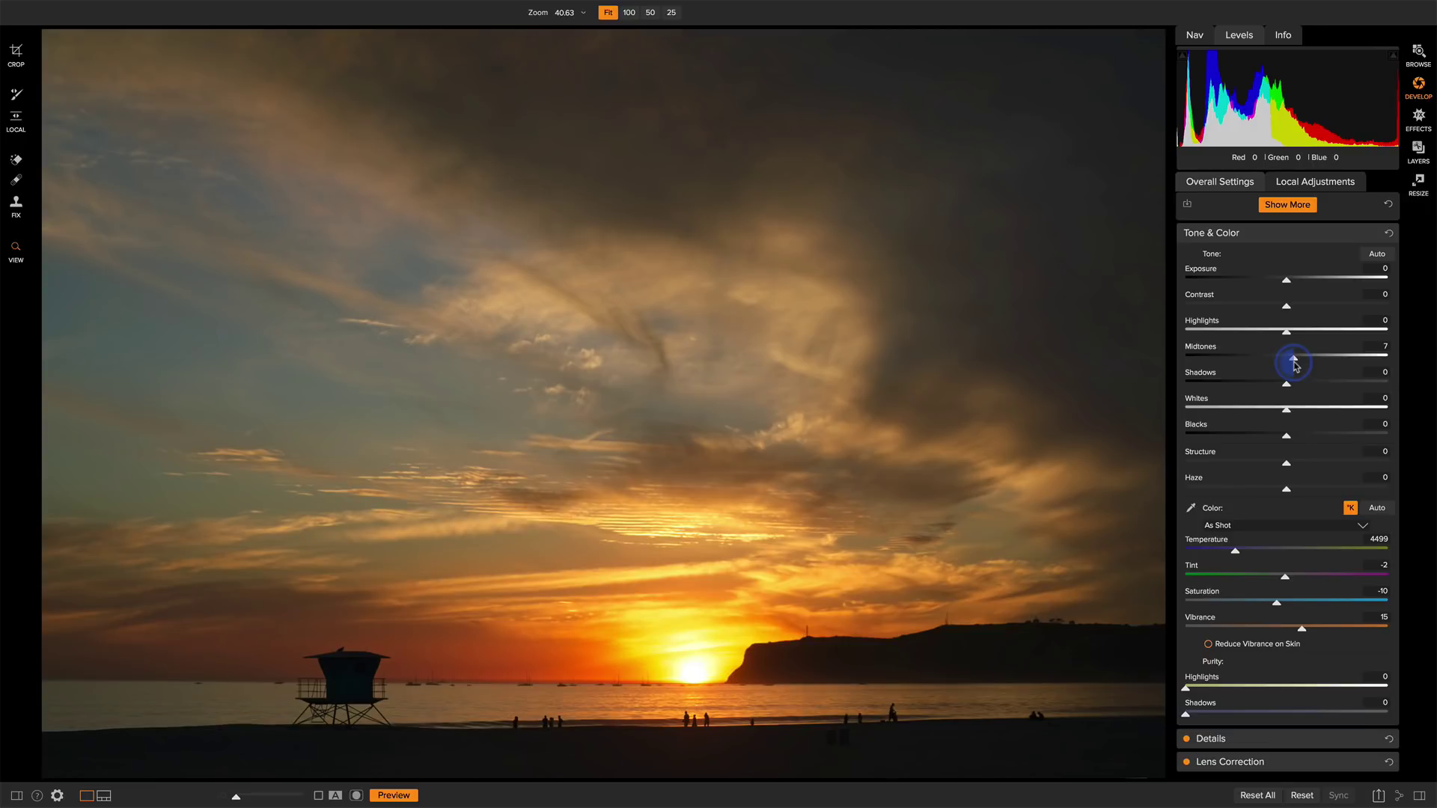
drag(1296, 366, 1309, 368)
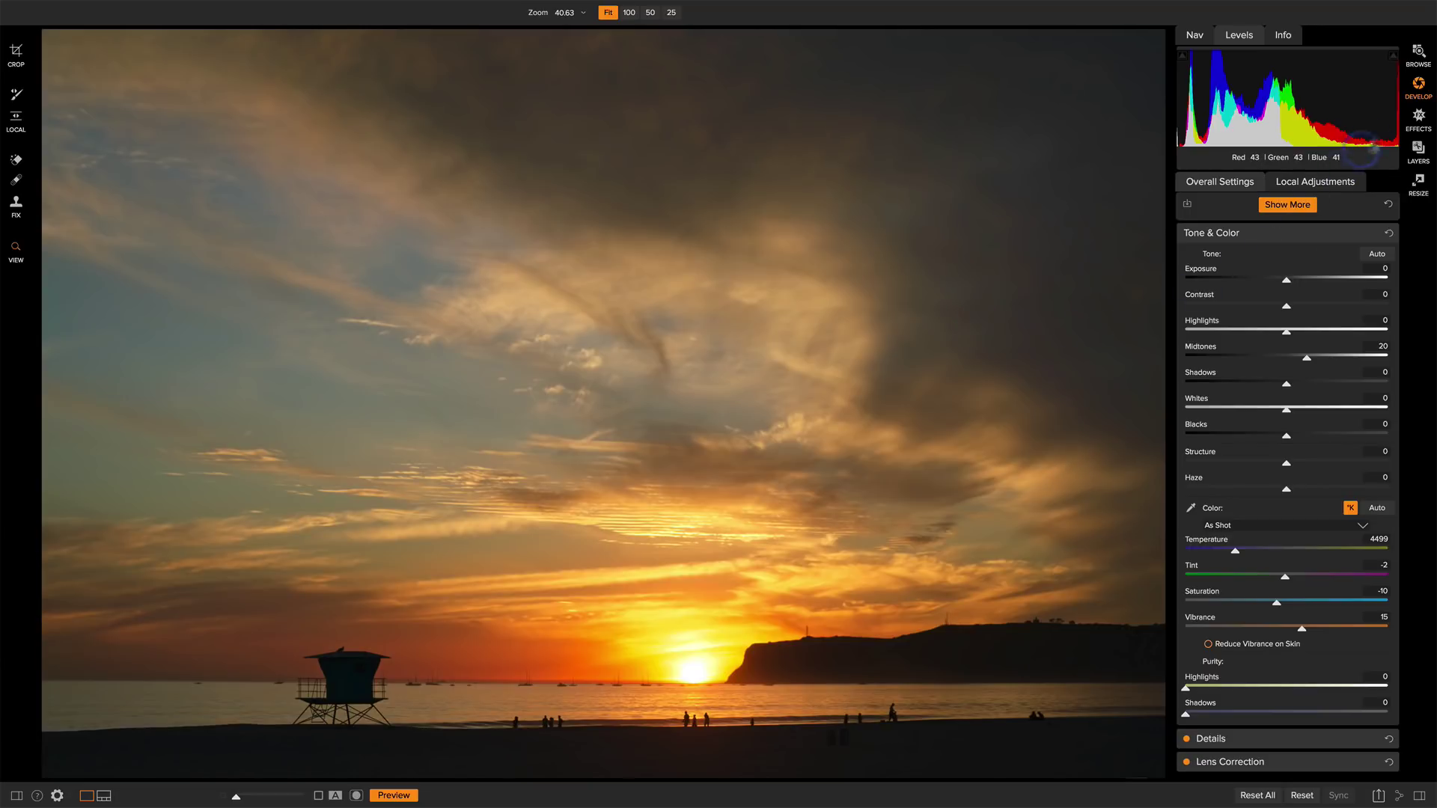
- Add a Dynamic Contrast filter in Effects and lower its opacity to 61
click(1418, 116)
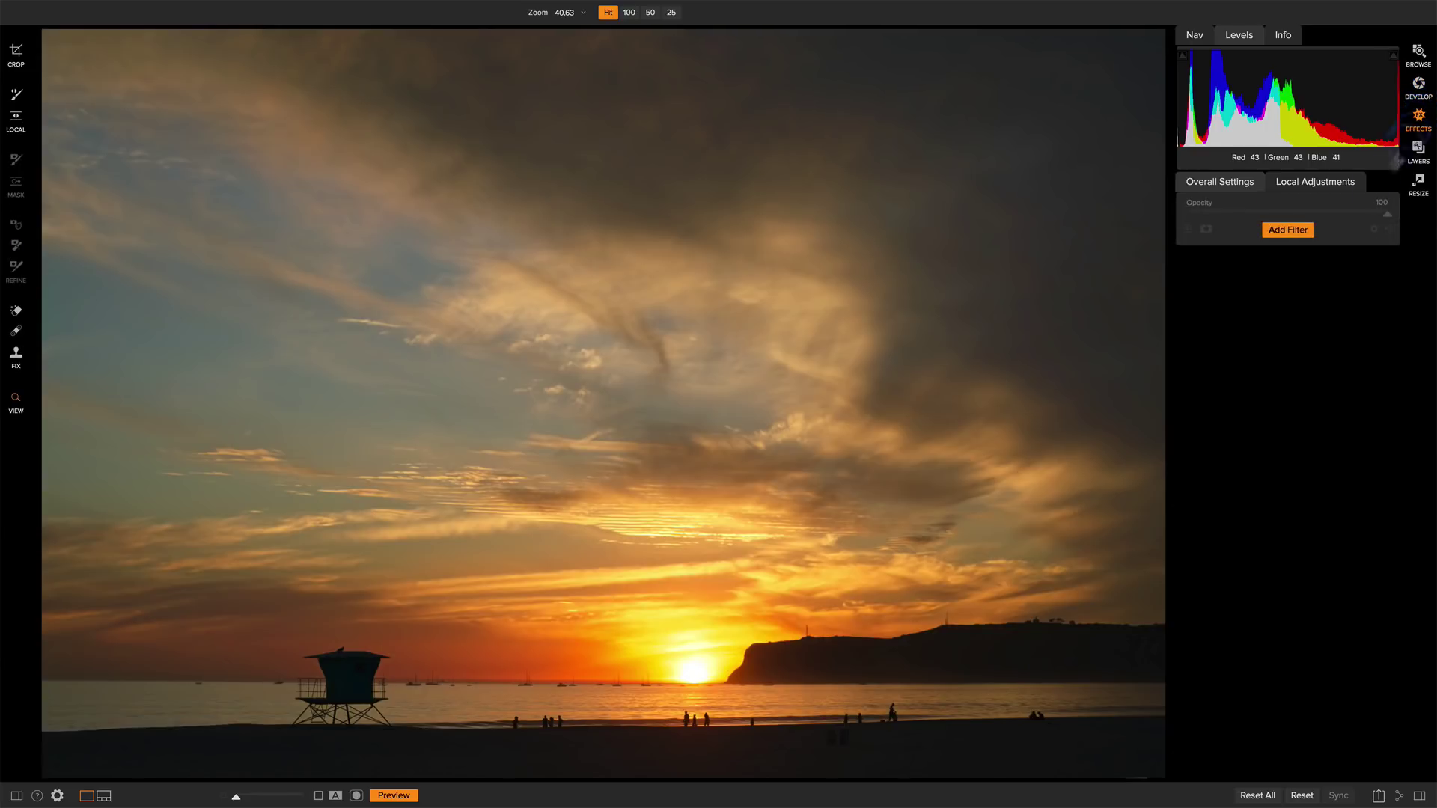
click(1295, 234)
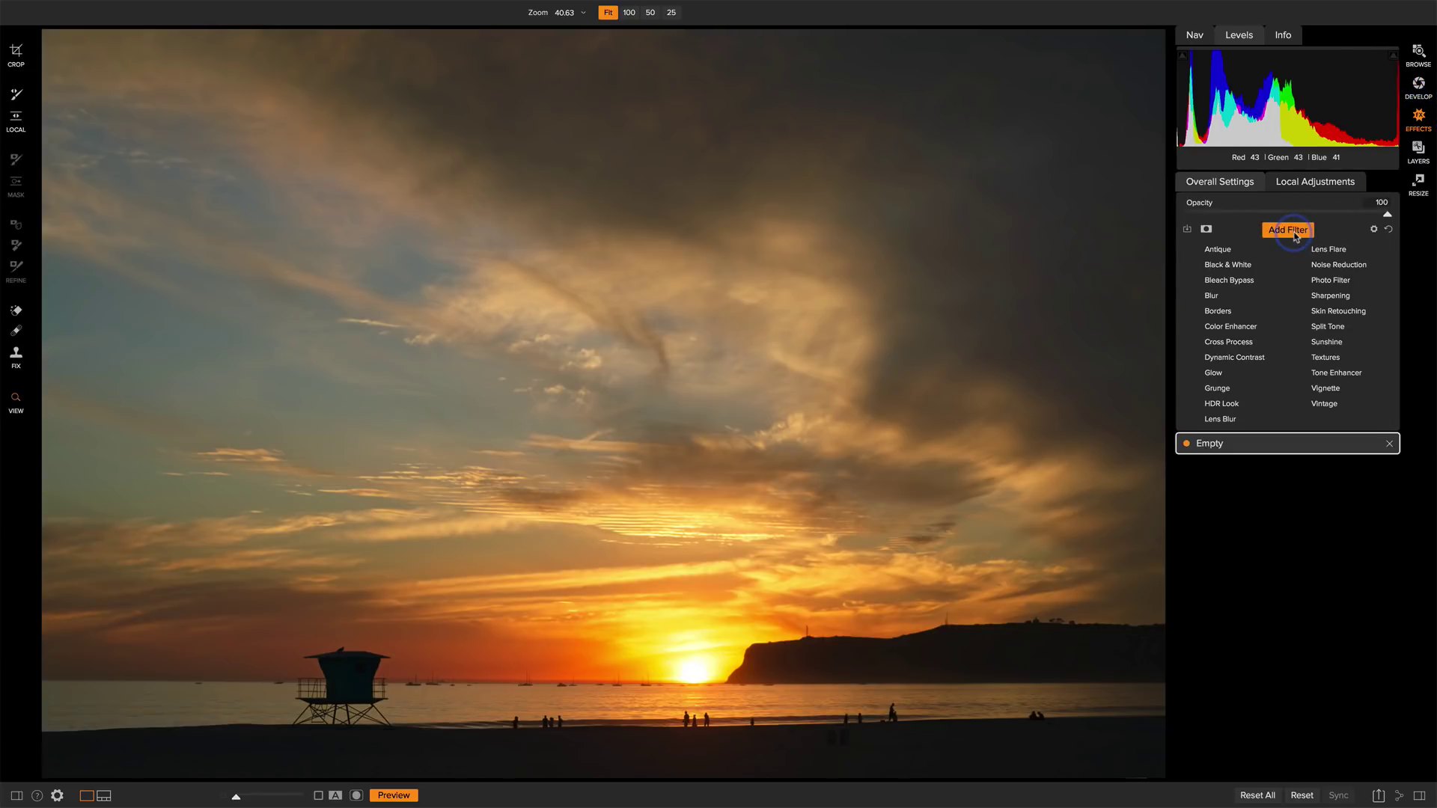
click(1236, 359)
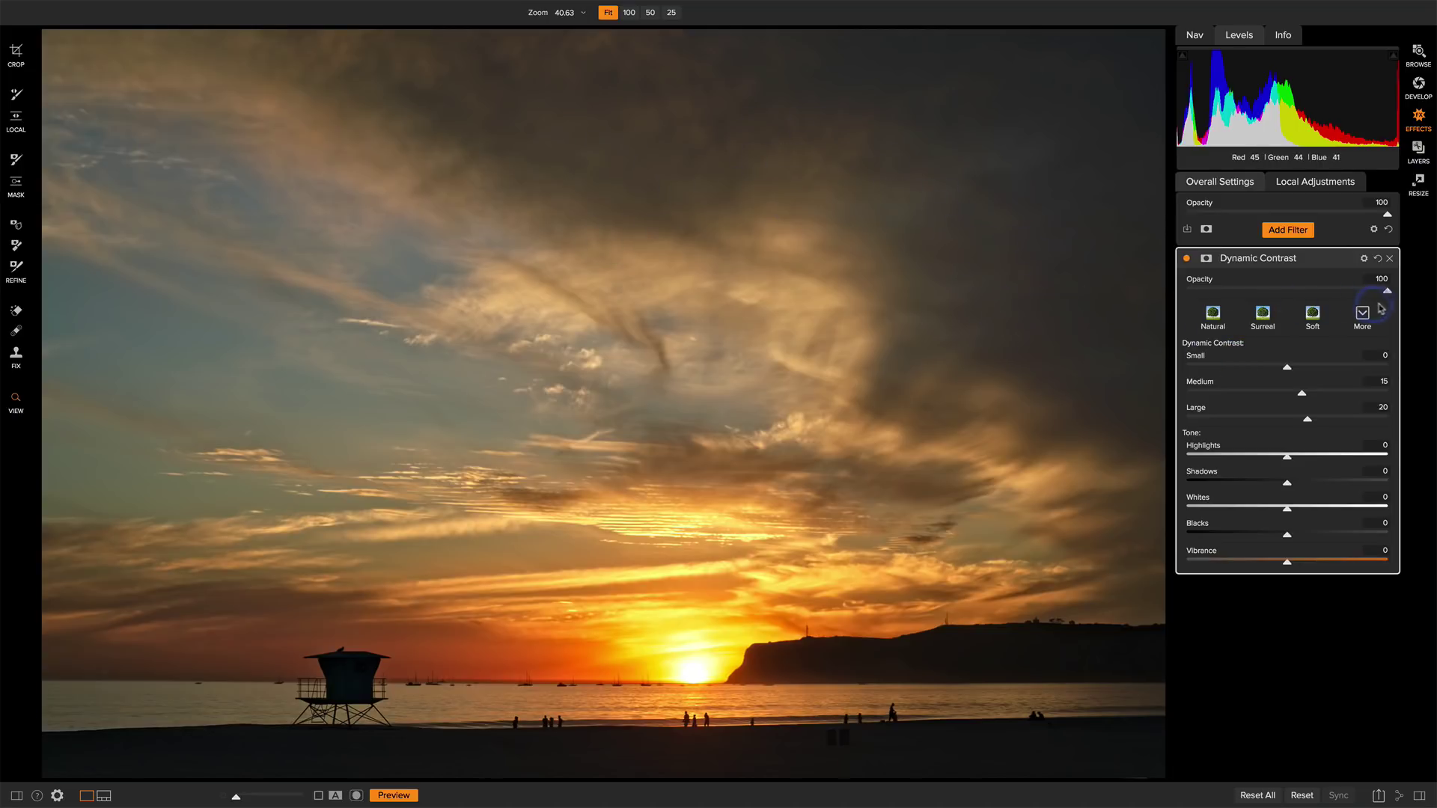
drag(1389, 292, 1311, 292)
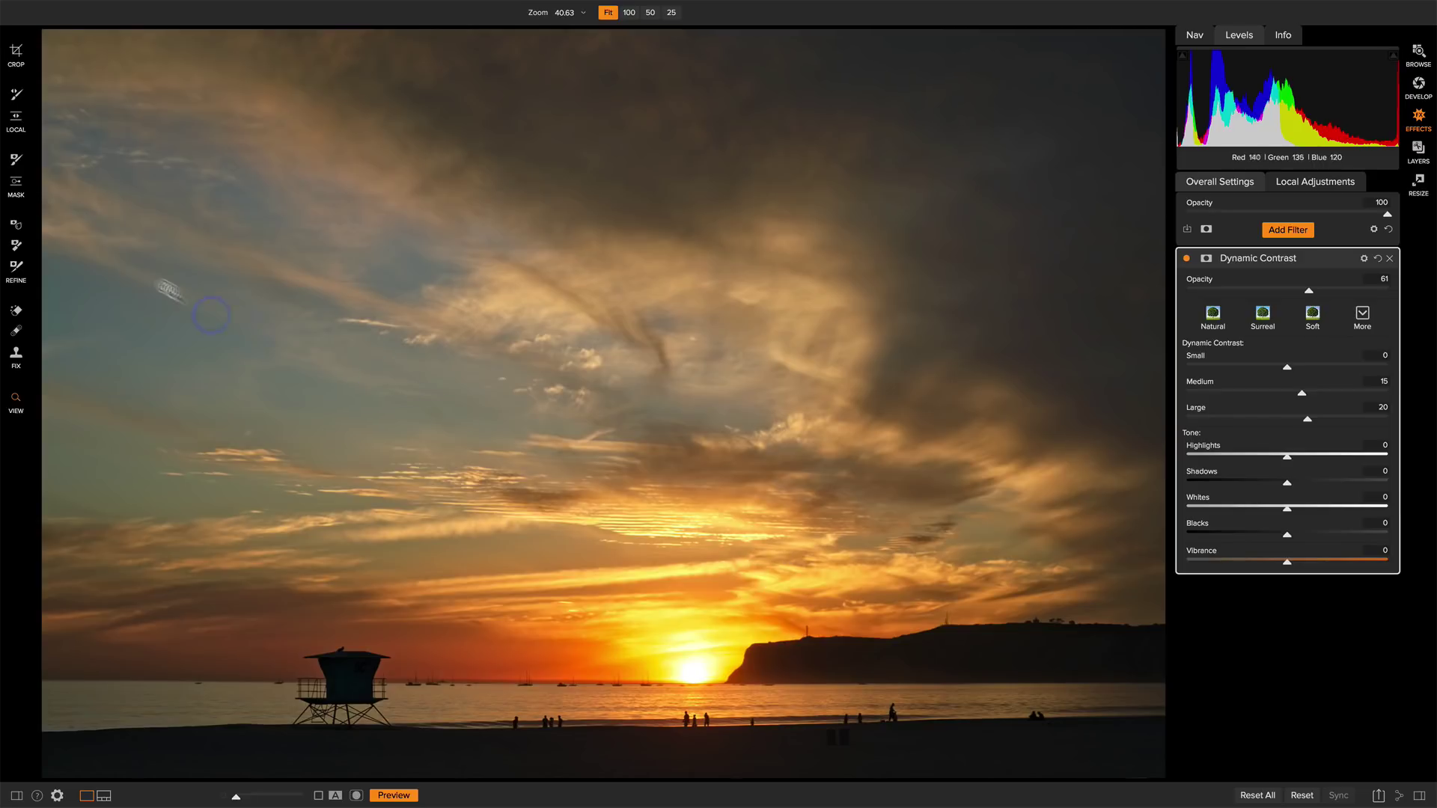
- Mask the Dynamic Contrast with a diagonal, widely feathered gradient placed over the upper clouds
click(22, 187)
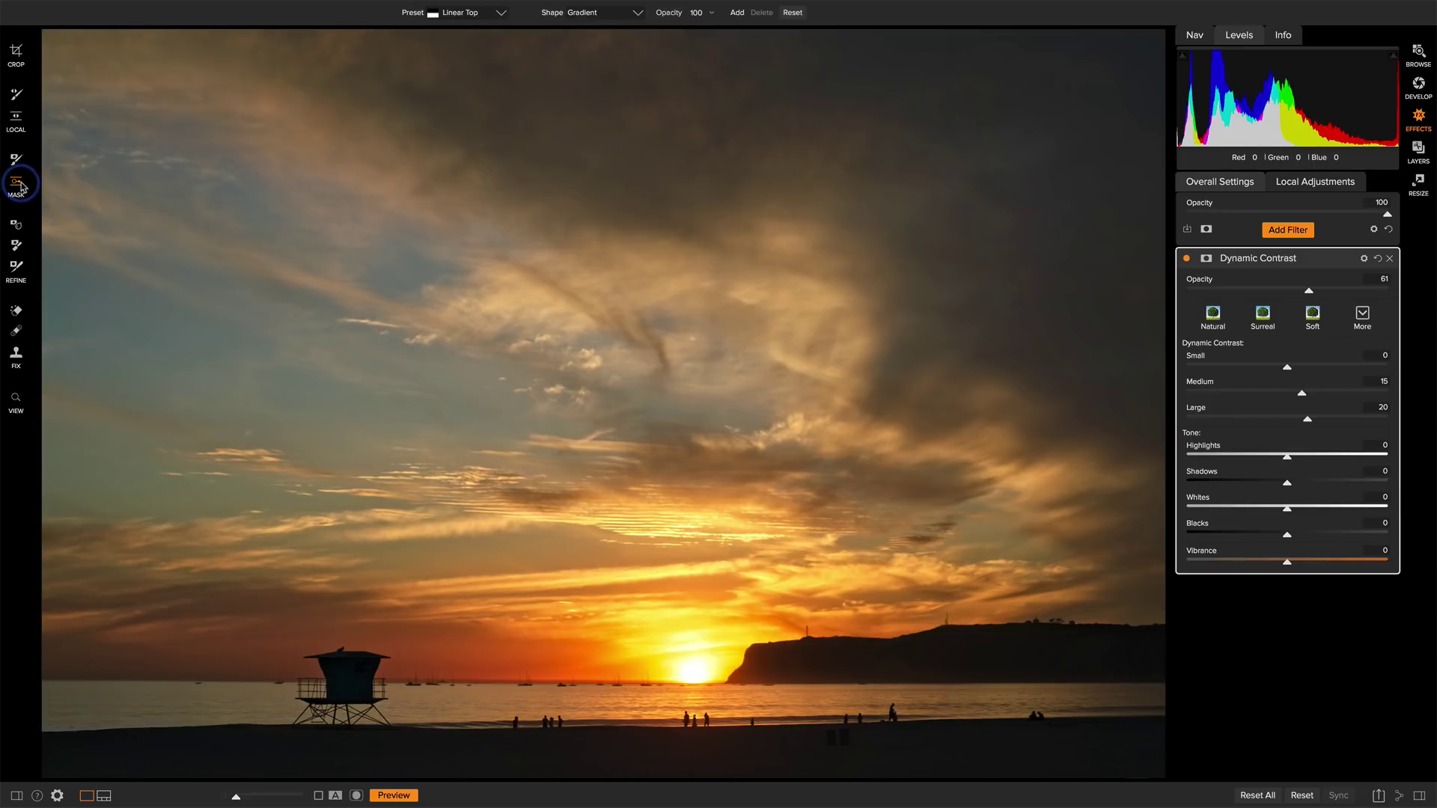
click(740, 320)
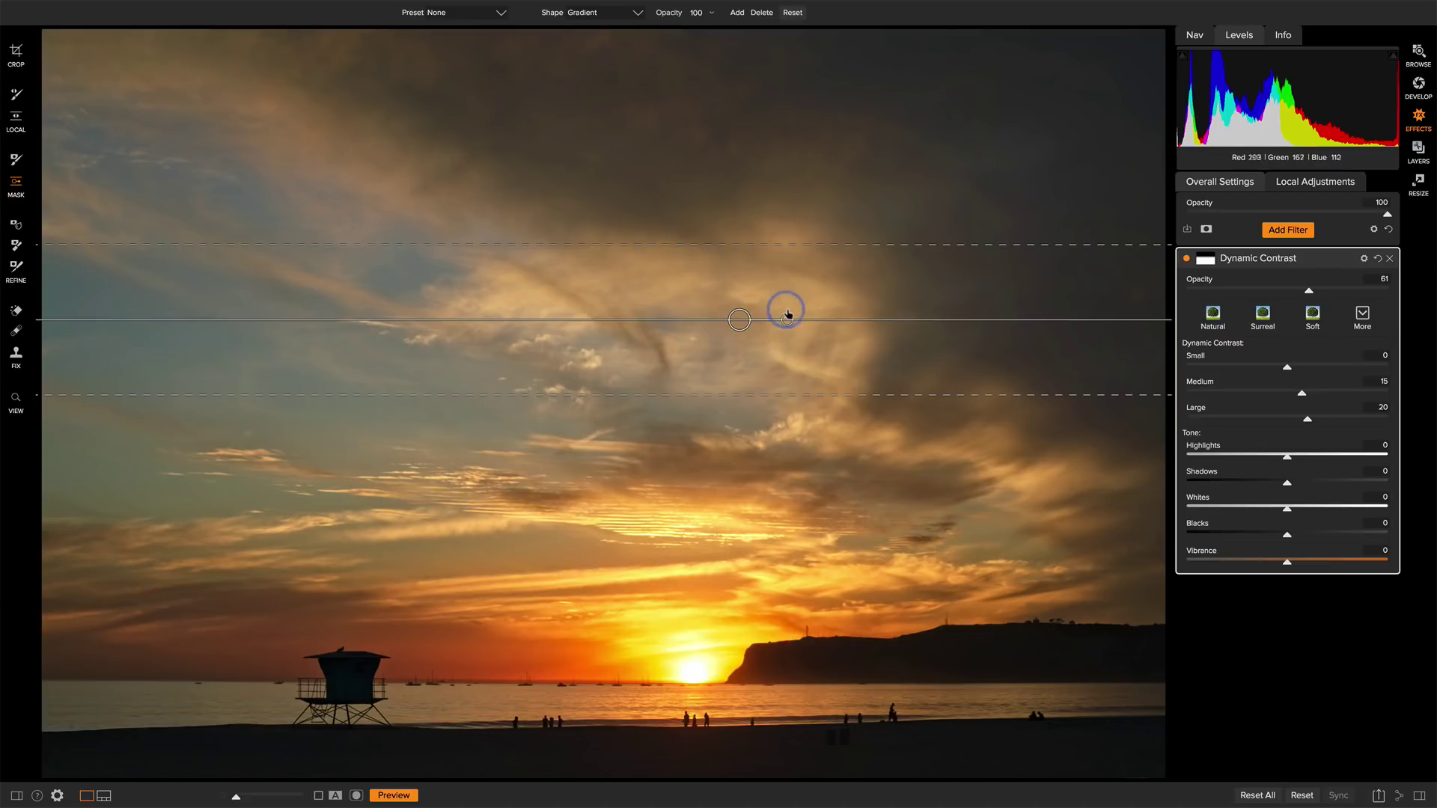
drag(787, 320, 549, 252)
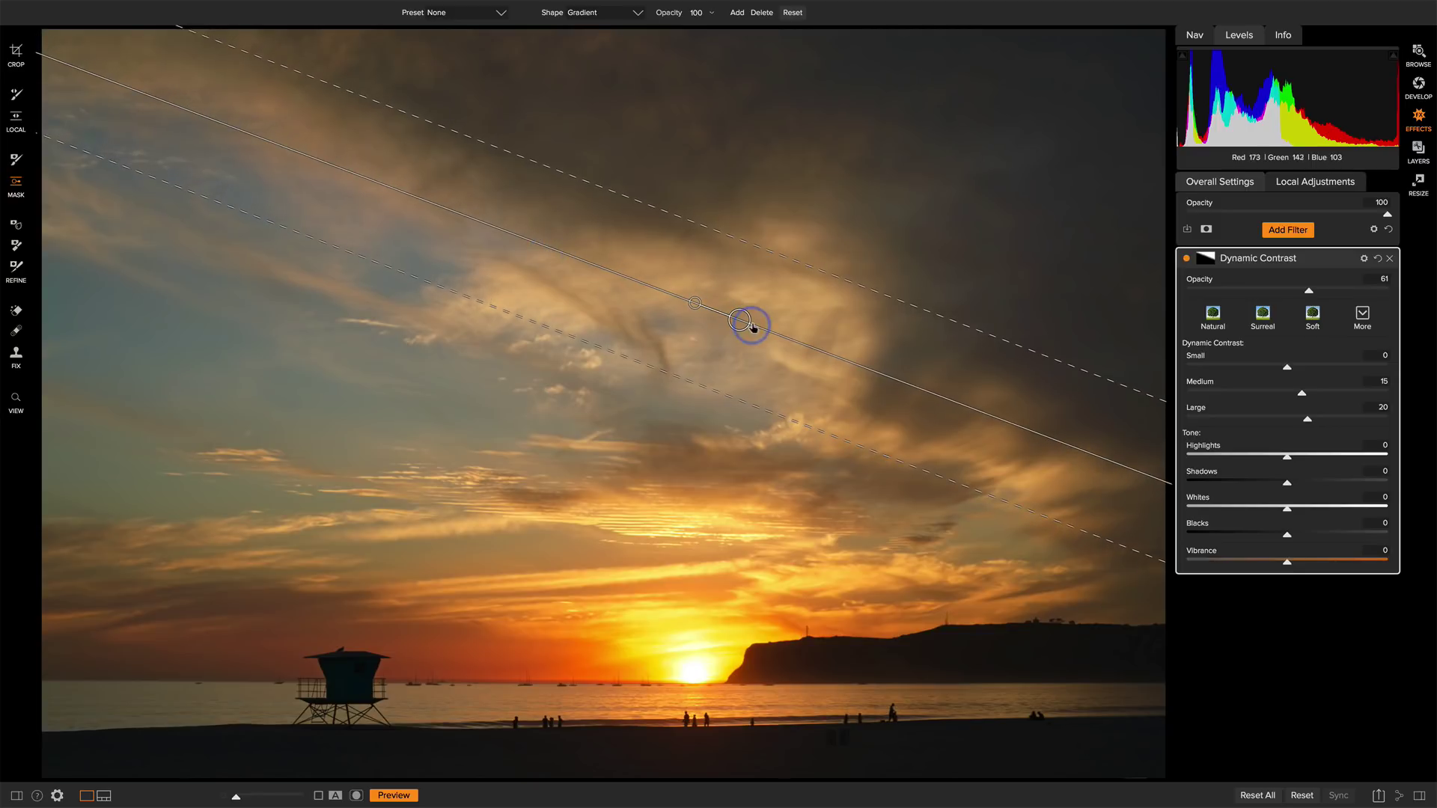
drag(734, 327, 733, 358)
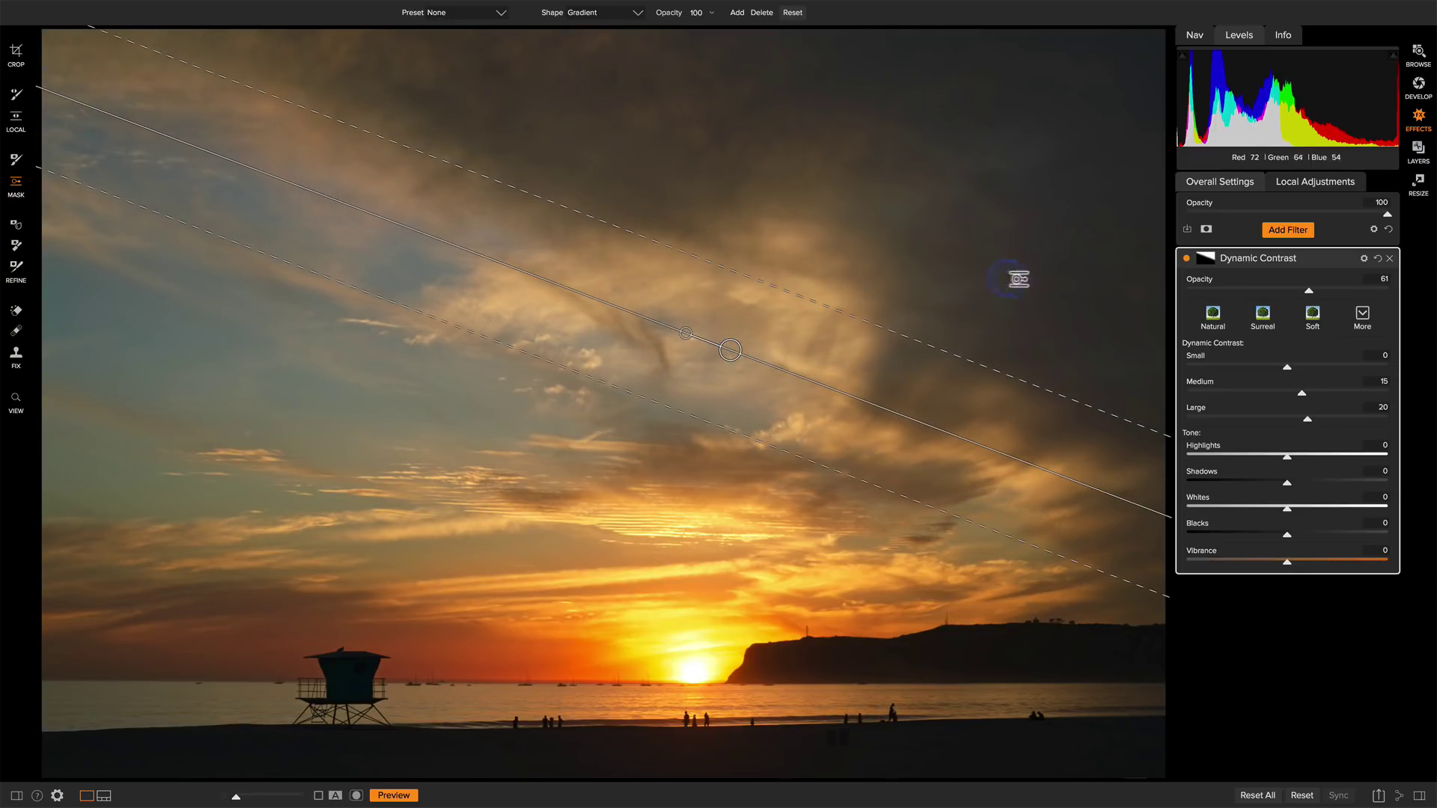
drag(779, 289, 814, 253)
- Set the gradient opacity to about 51 and preview the resulting mask
click(708, 13)
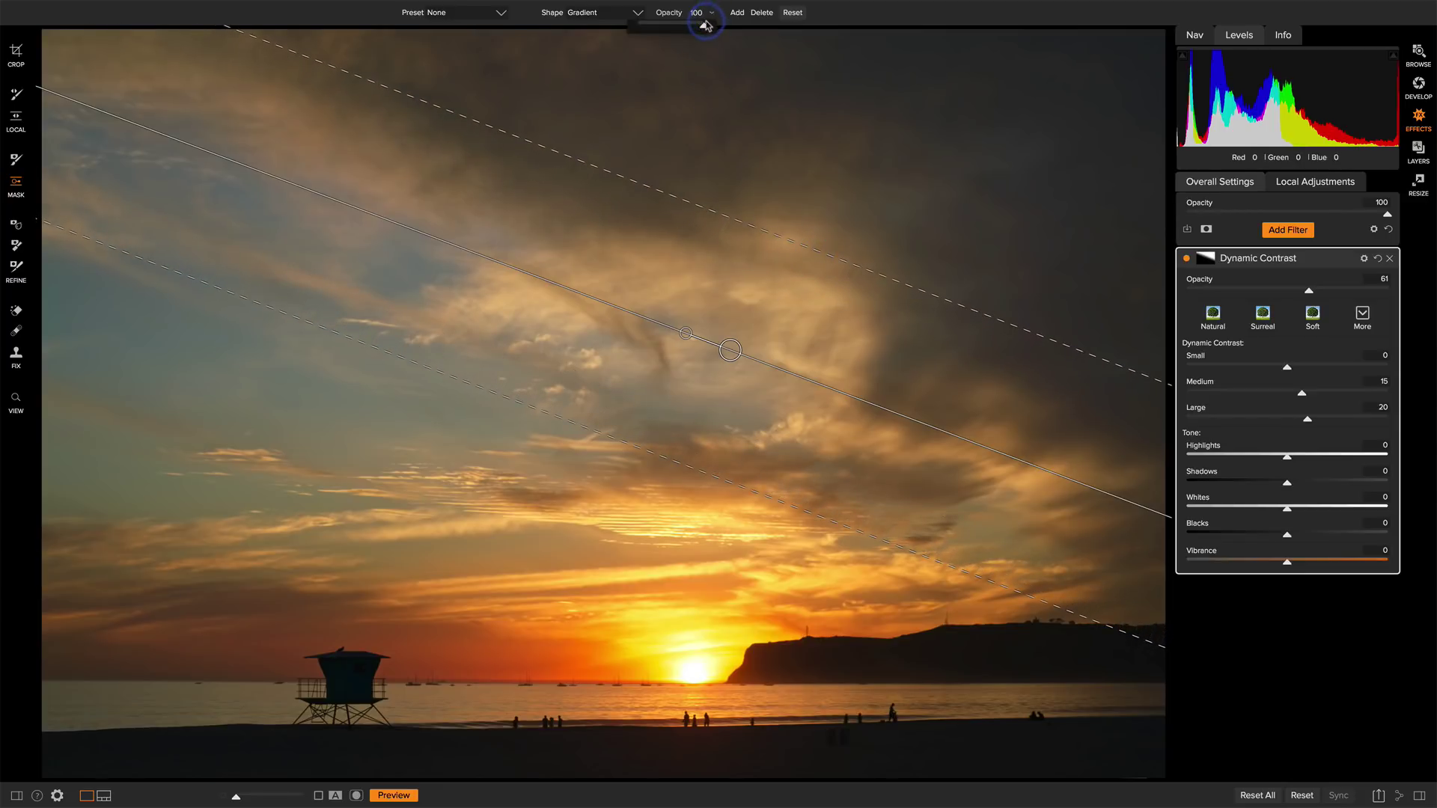
drag(704, 28, 673, 32)
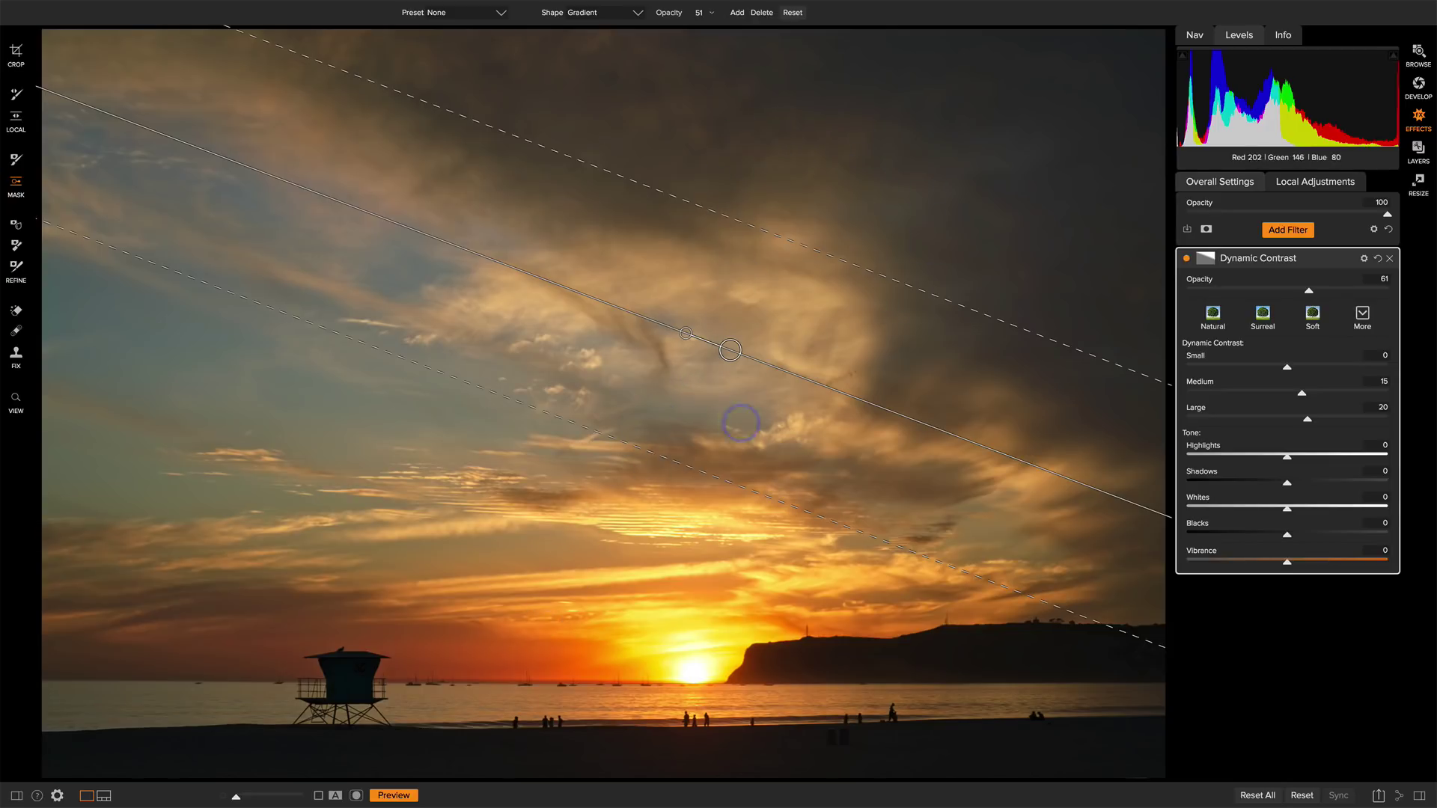
click(1205, 259)
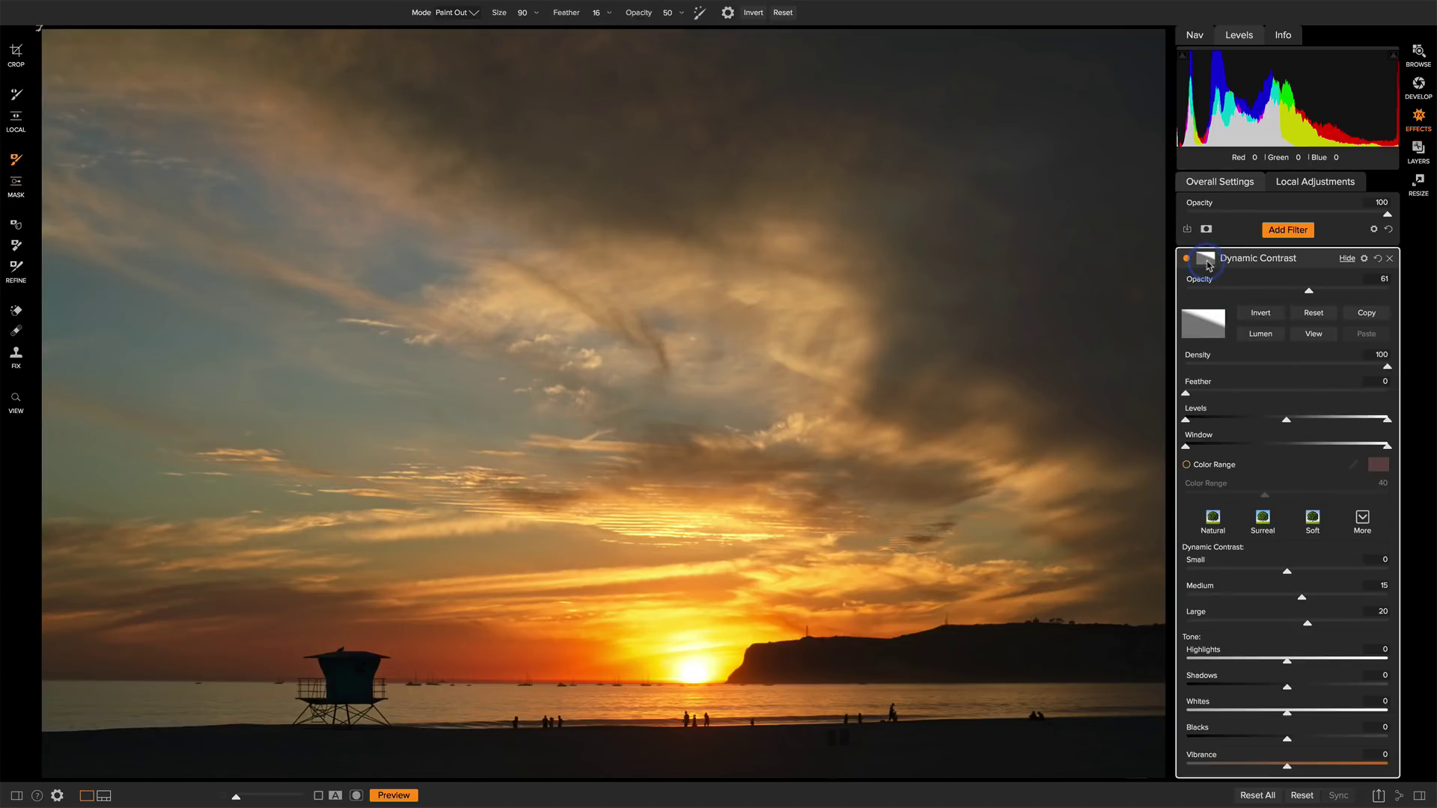
click(1311, 333)
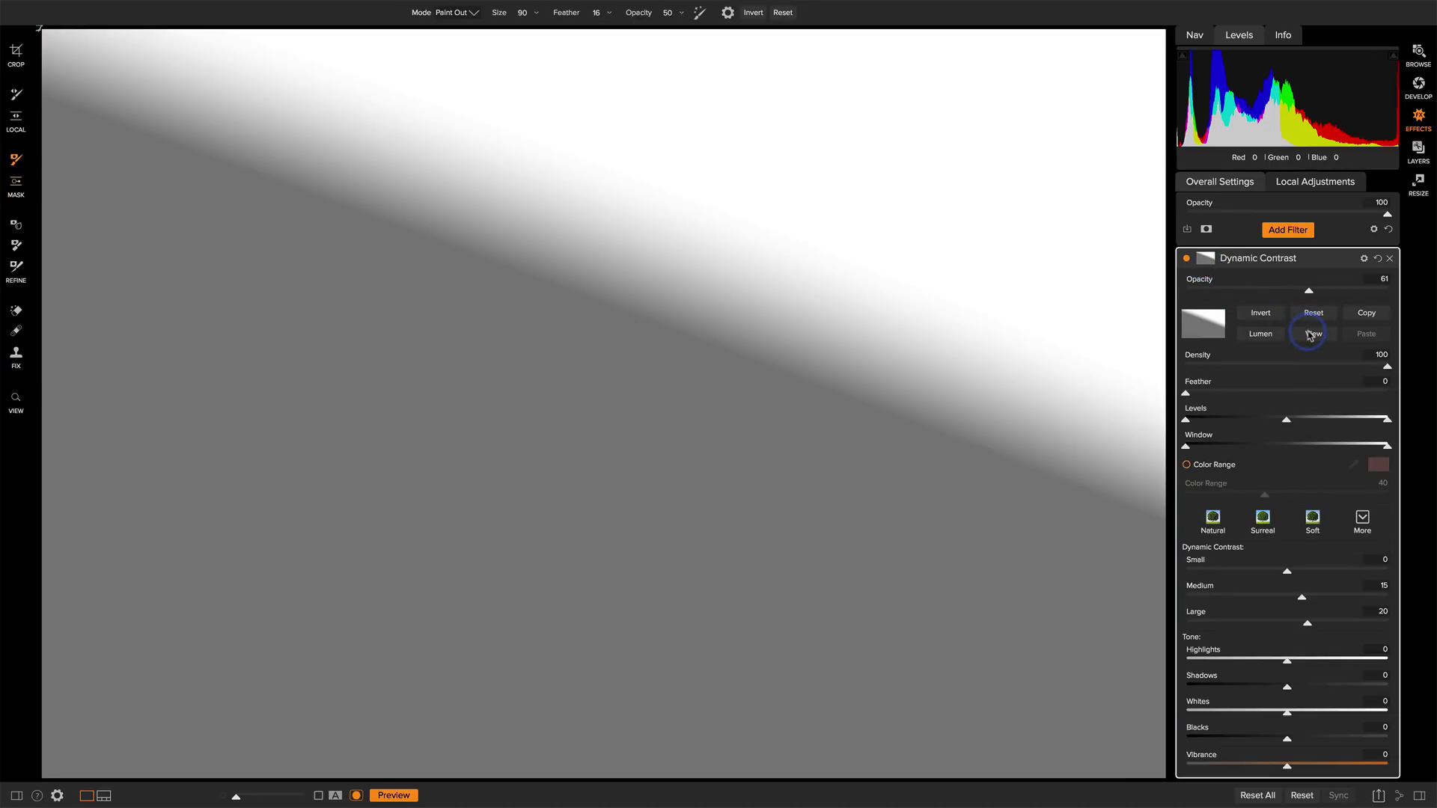
click(1310, 334)
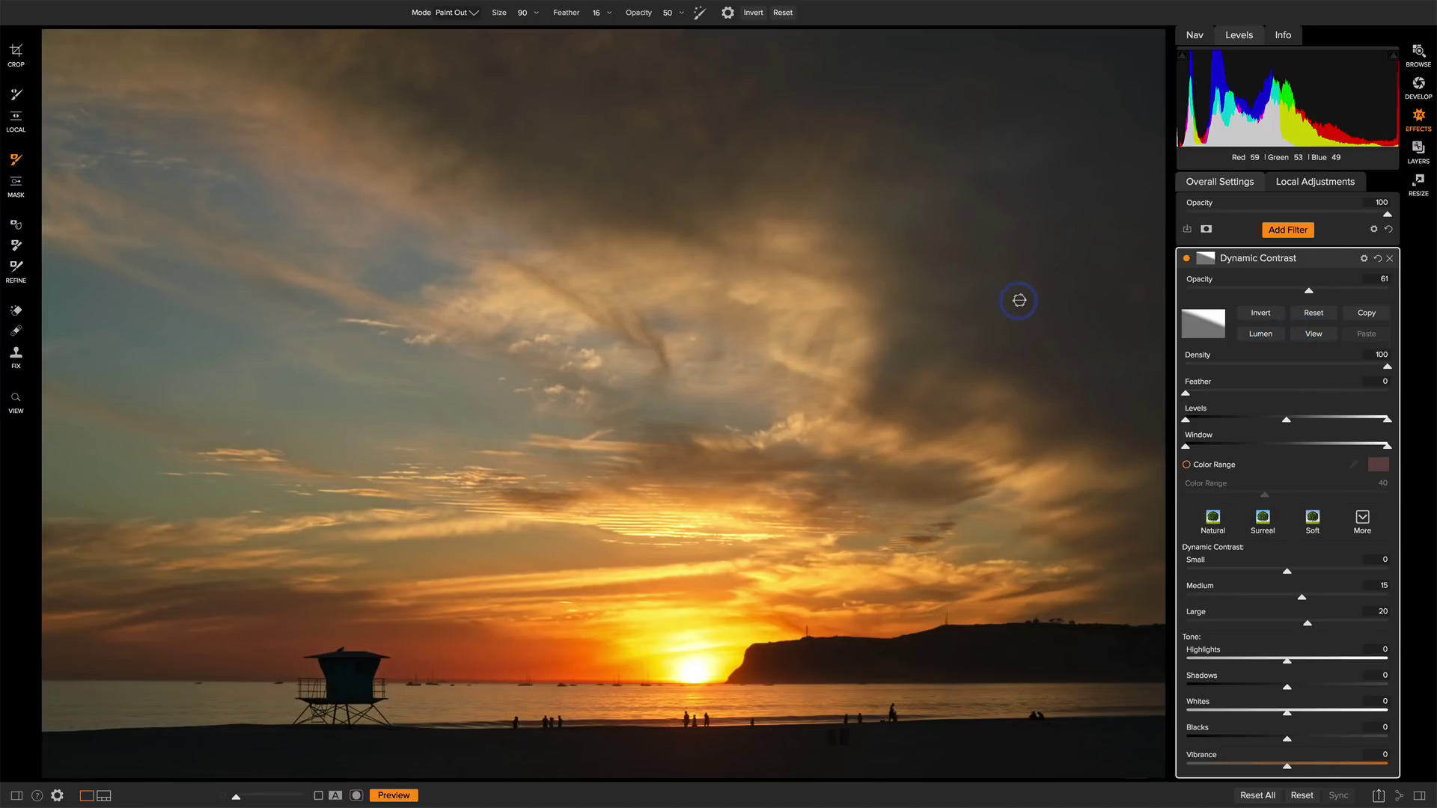
click(1187, 259)
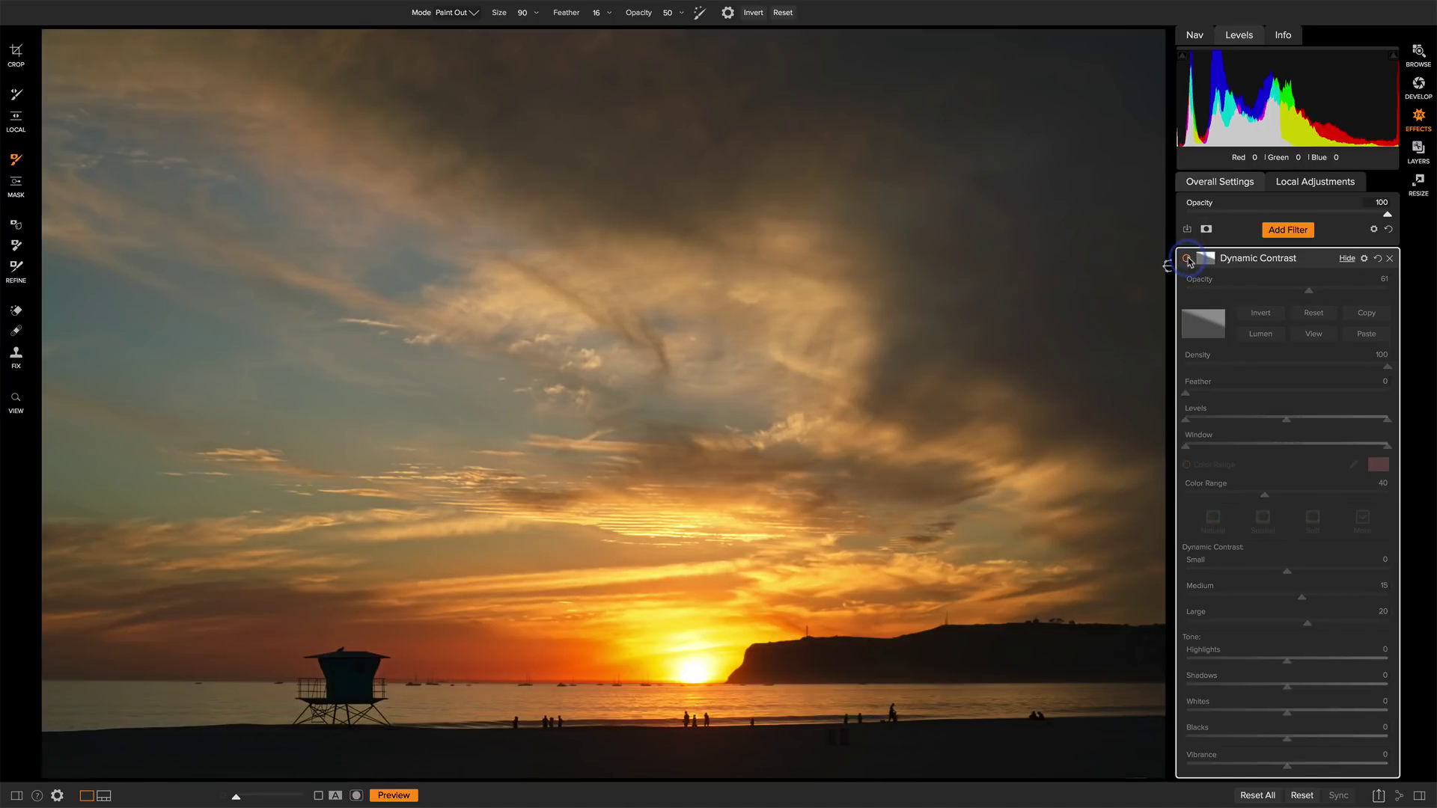
click(1187, 259)
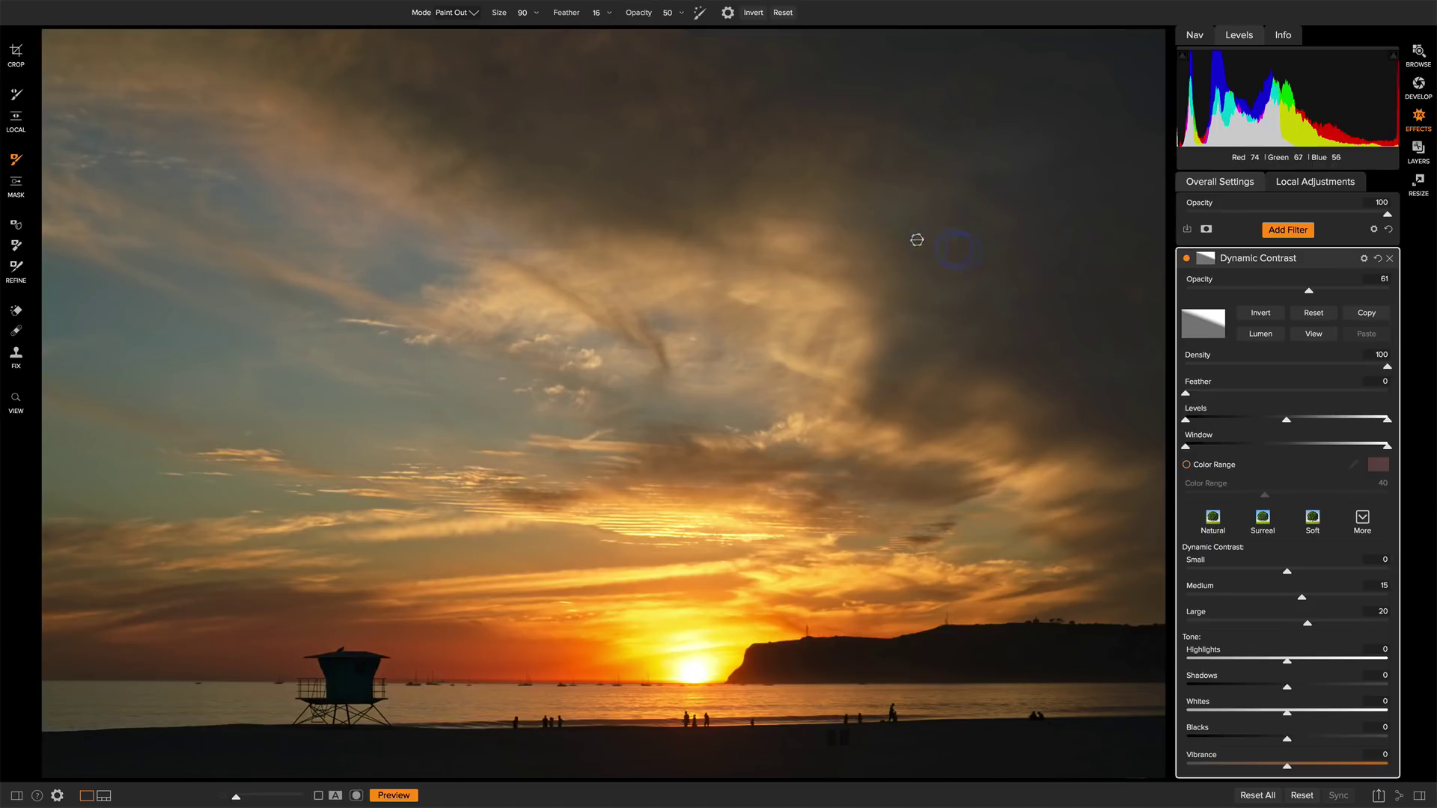
- Create a local adjustment layer with Exposure reset to 0 and Temperature at 50
click(1317, 186)
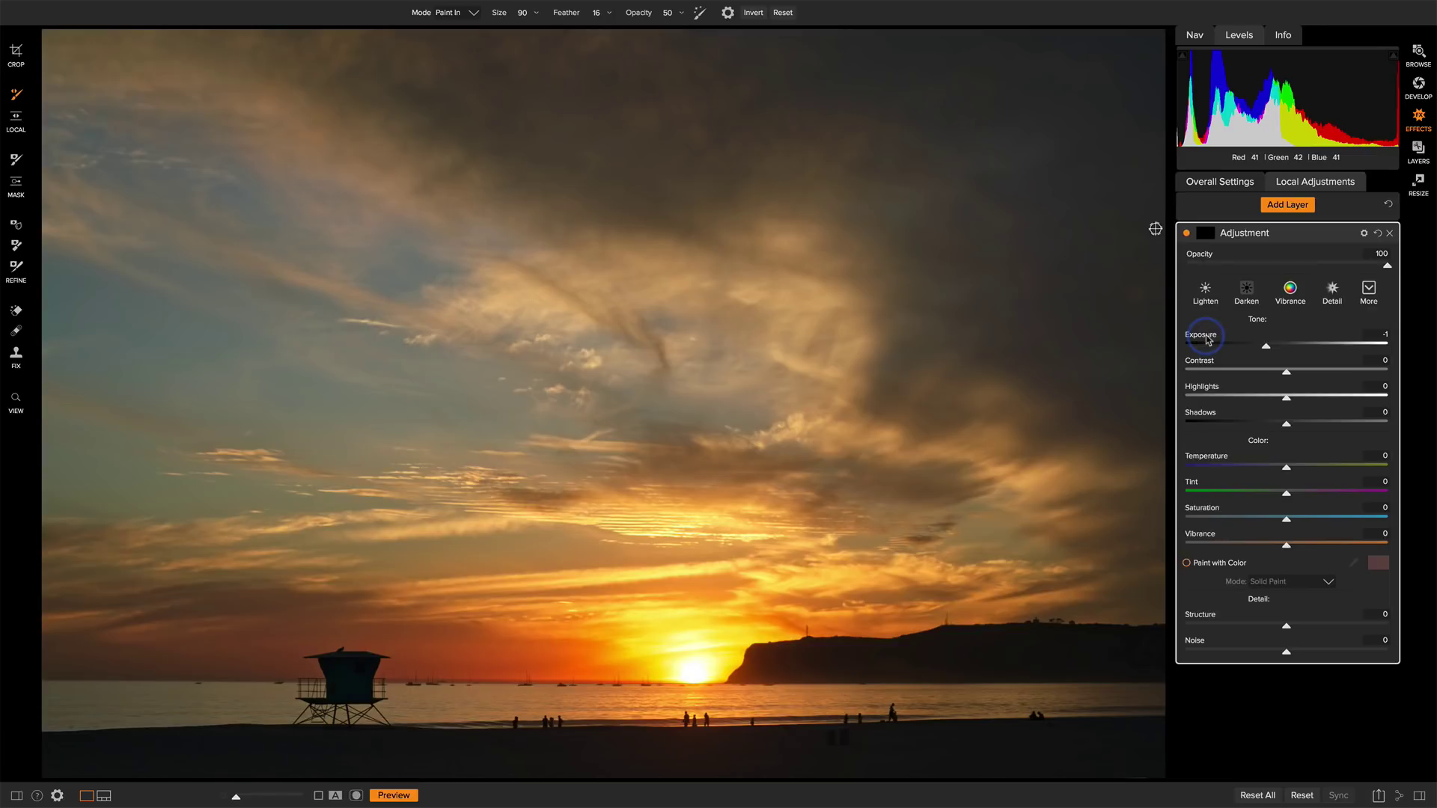
click(1283, 344)
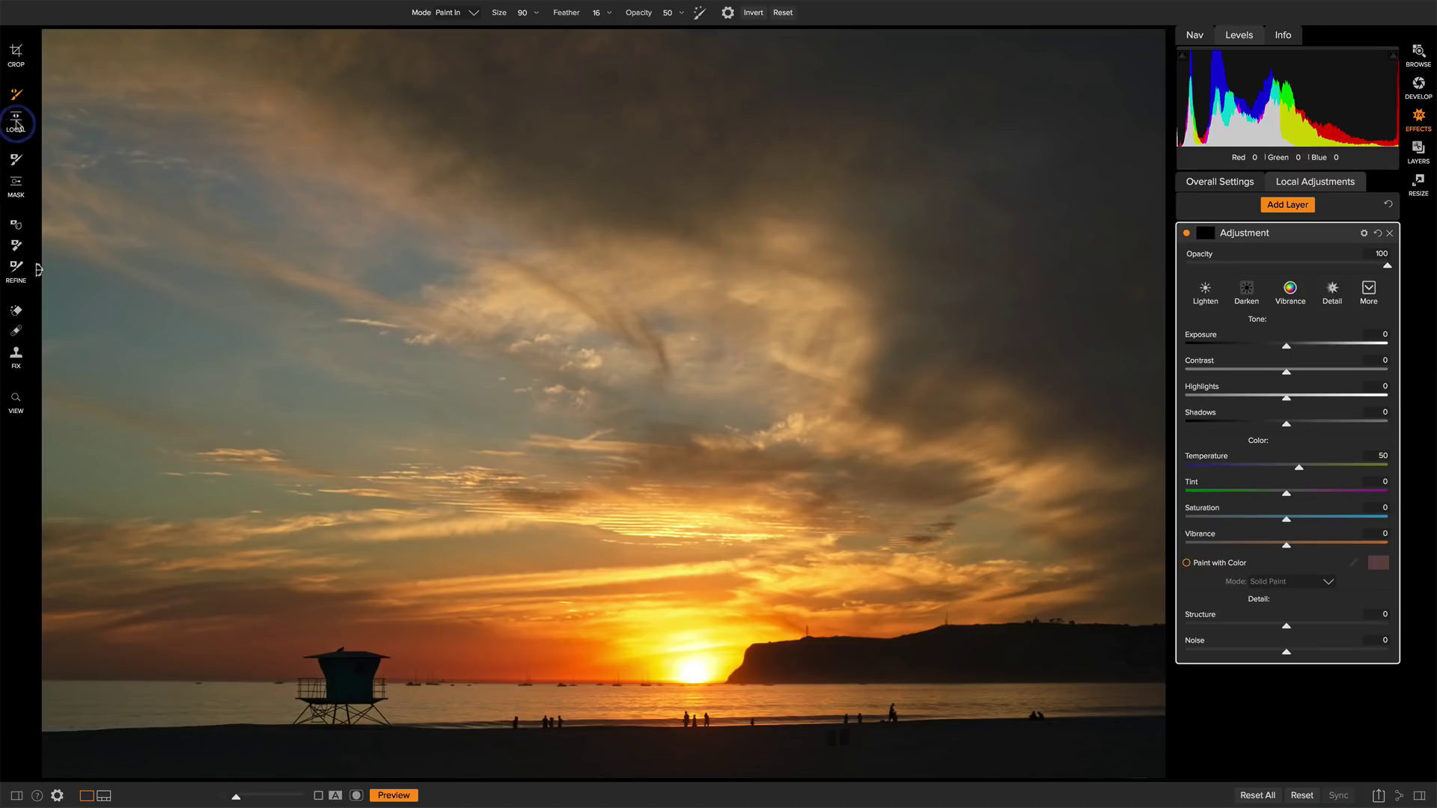
- Mask the warming layer with a diagonal adjustable gradient over the upper sky and view it in black and white
click(16, 122)
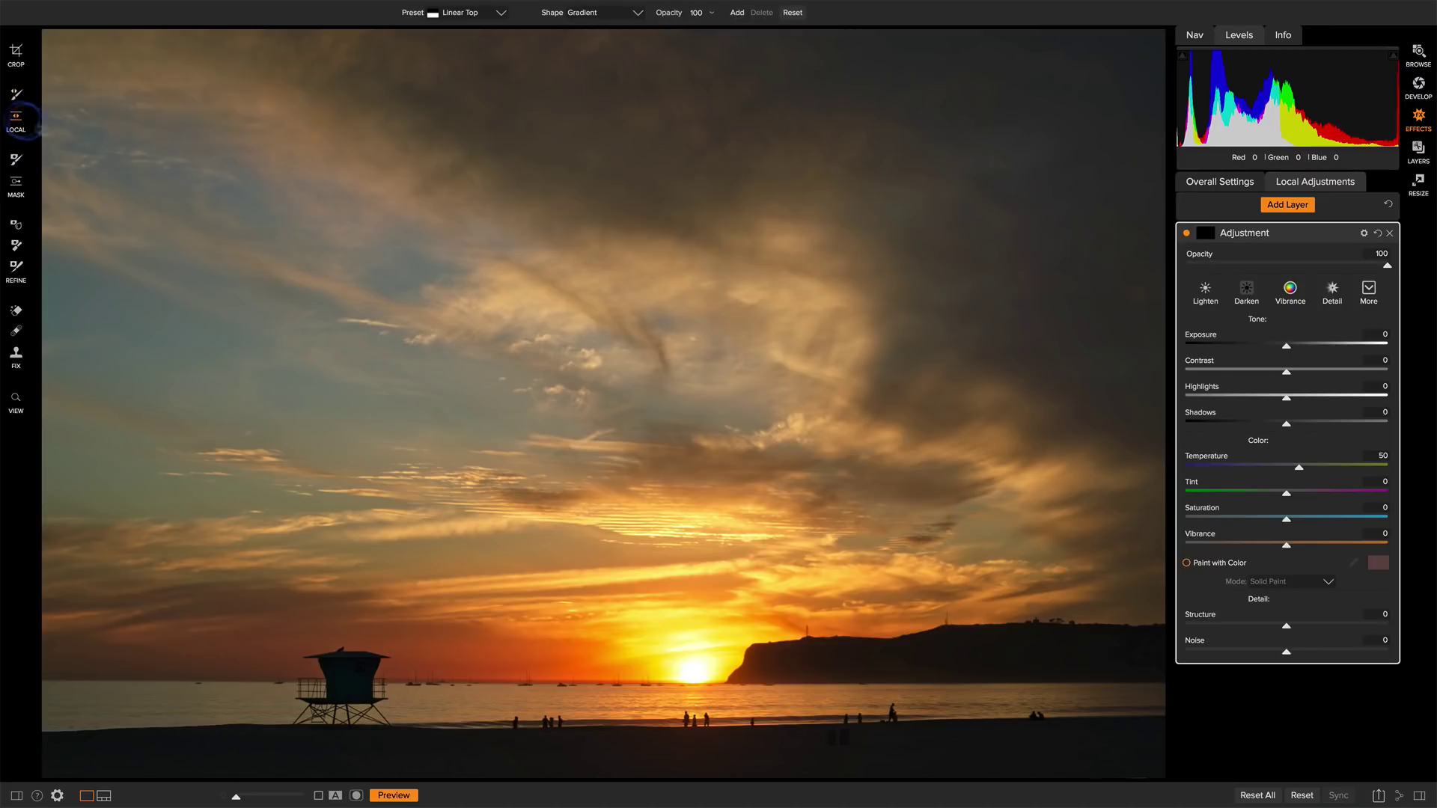
click(748, 276)
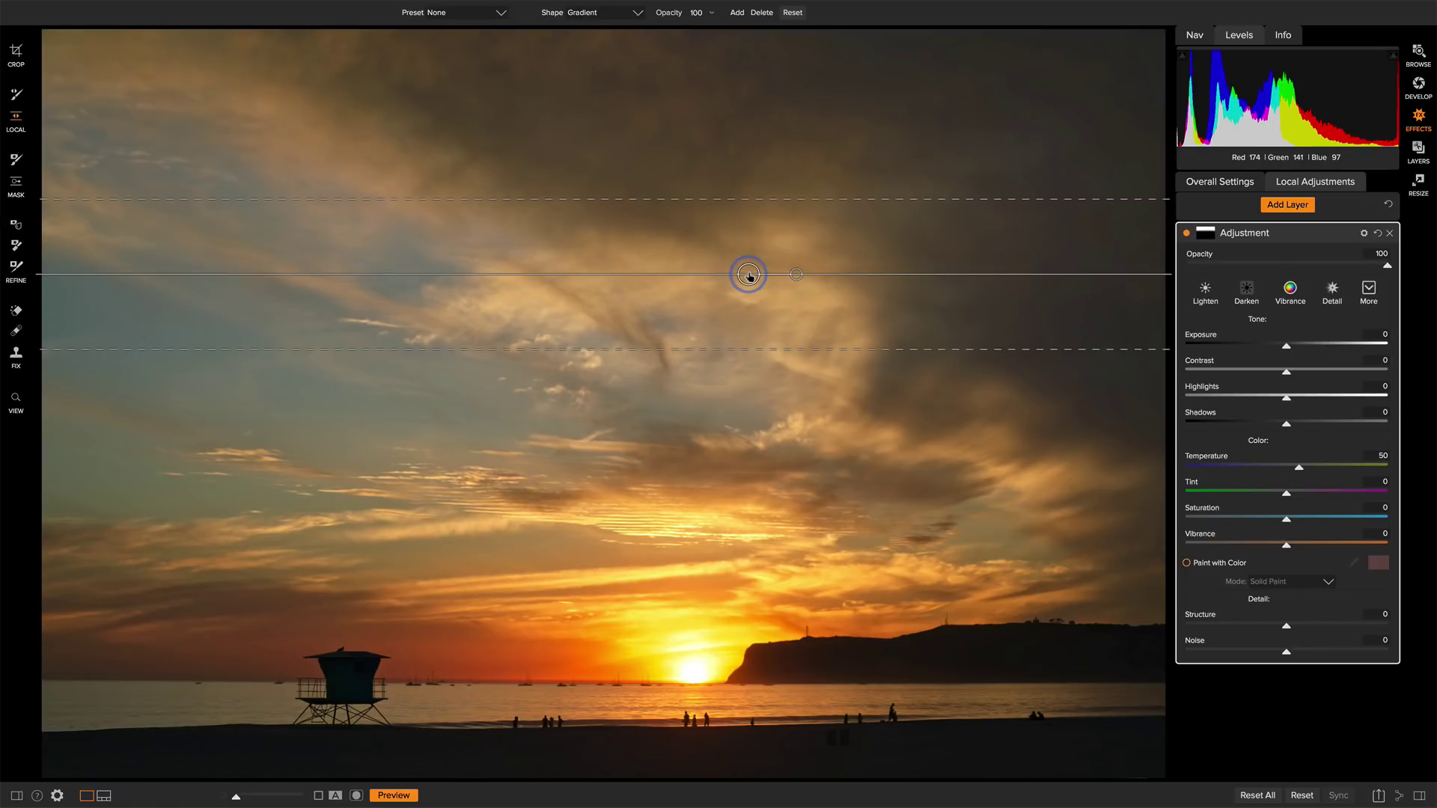
drag(795, 276, 1019, 387)
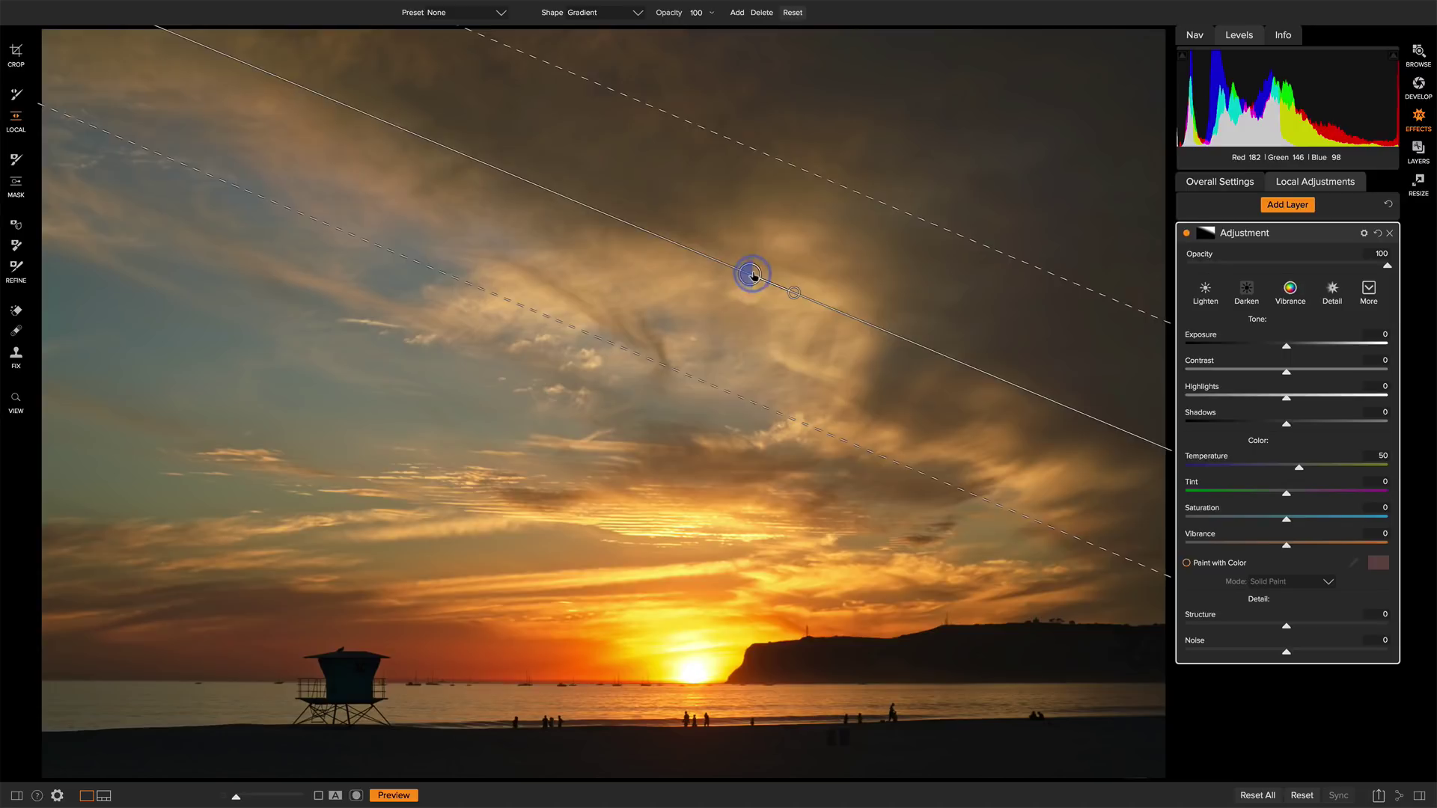
drag(748, 273, 750, 273)
click(1207, 238)
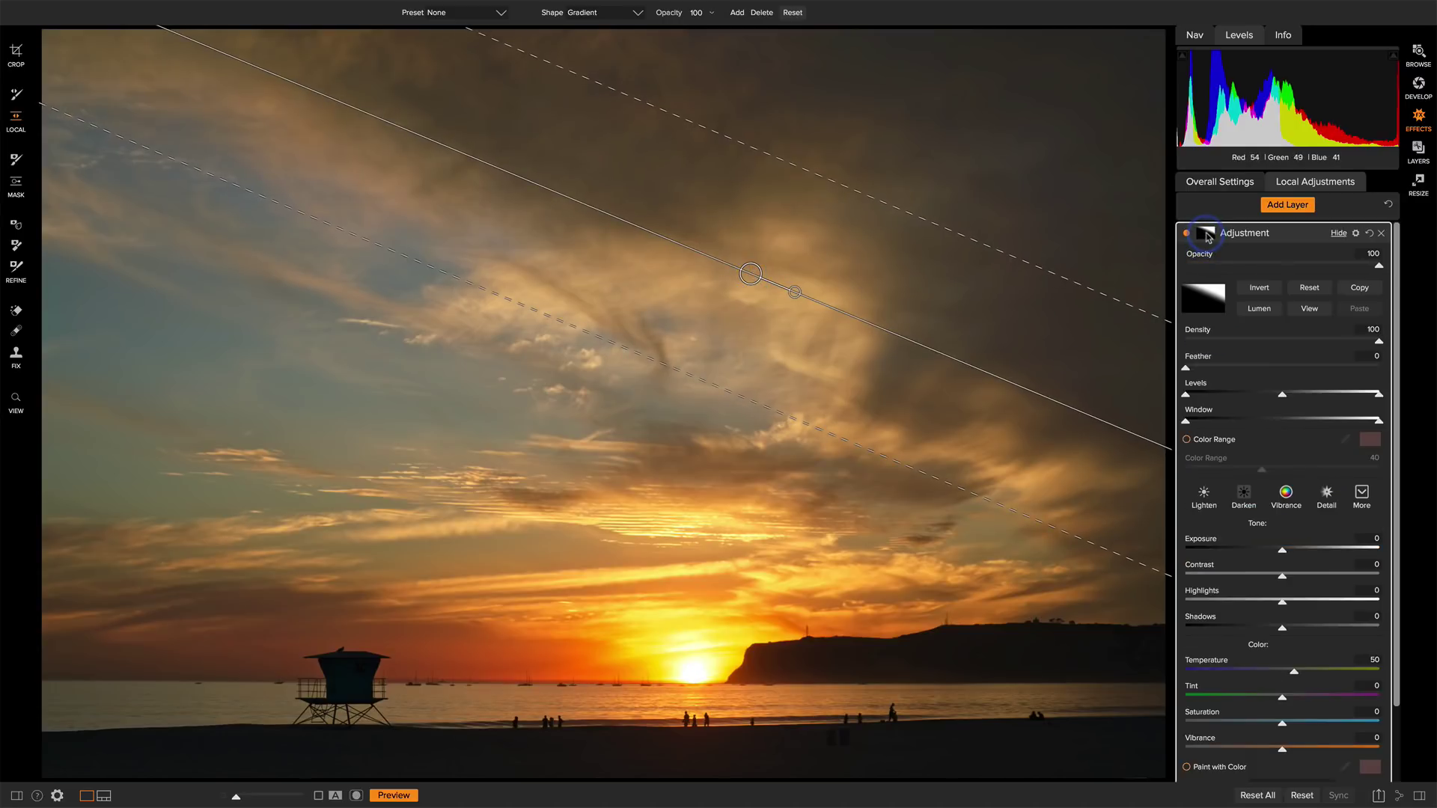
click(1309, 308)
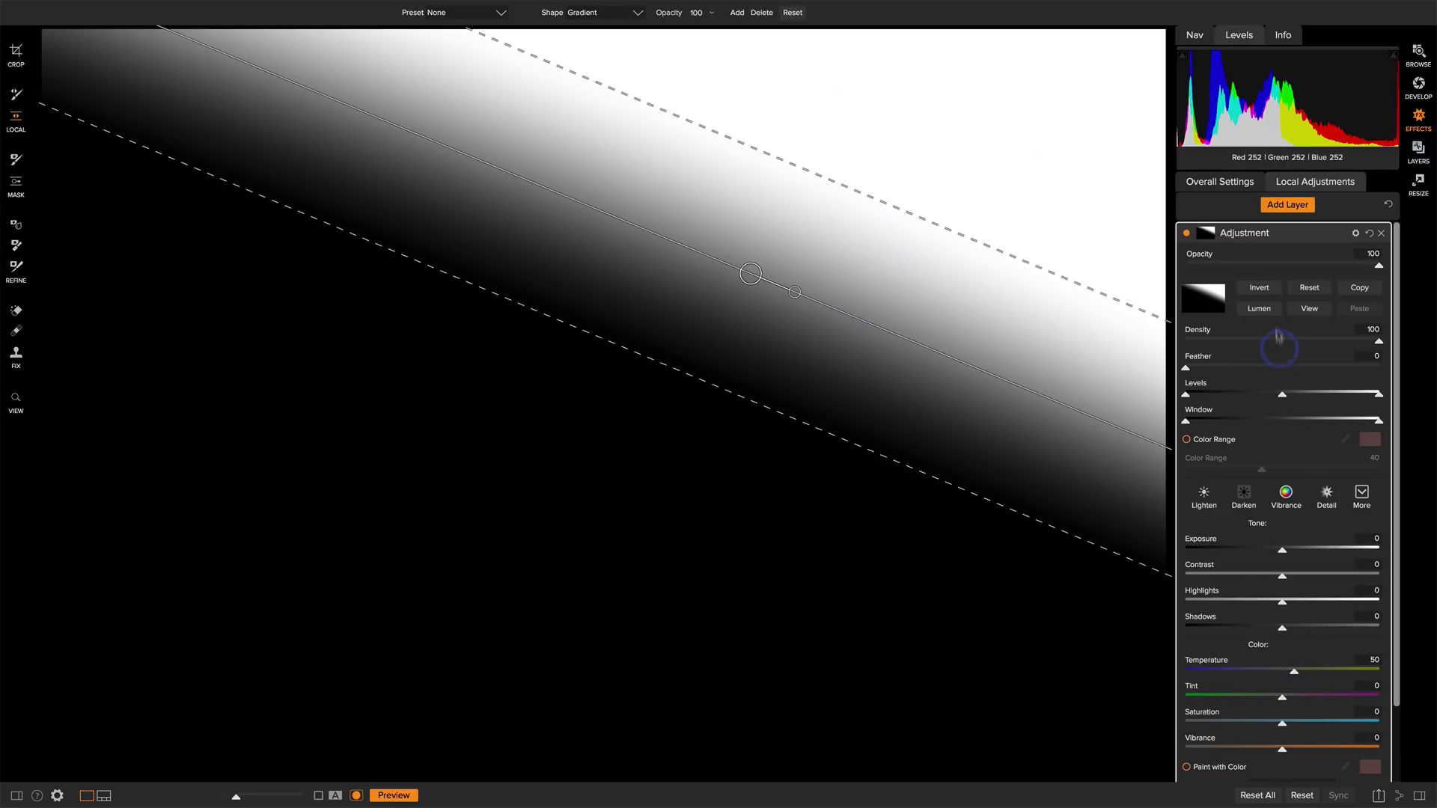
- Back on the photo, give the warming layer Shadows 15 and Exposure 0.2, toggling it to compare
click(1309, 311)
click(1208, 234)
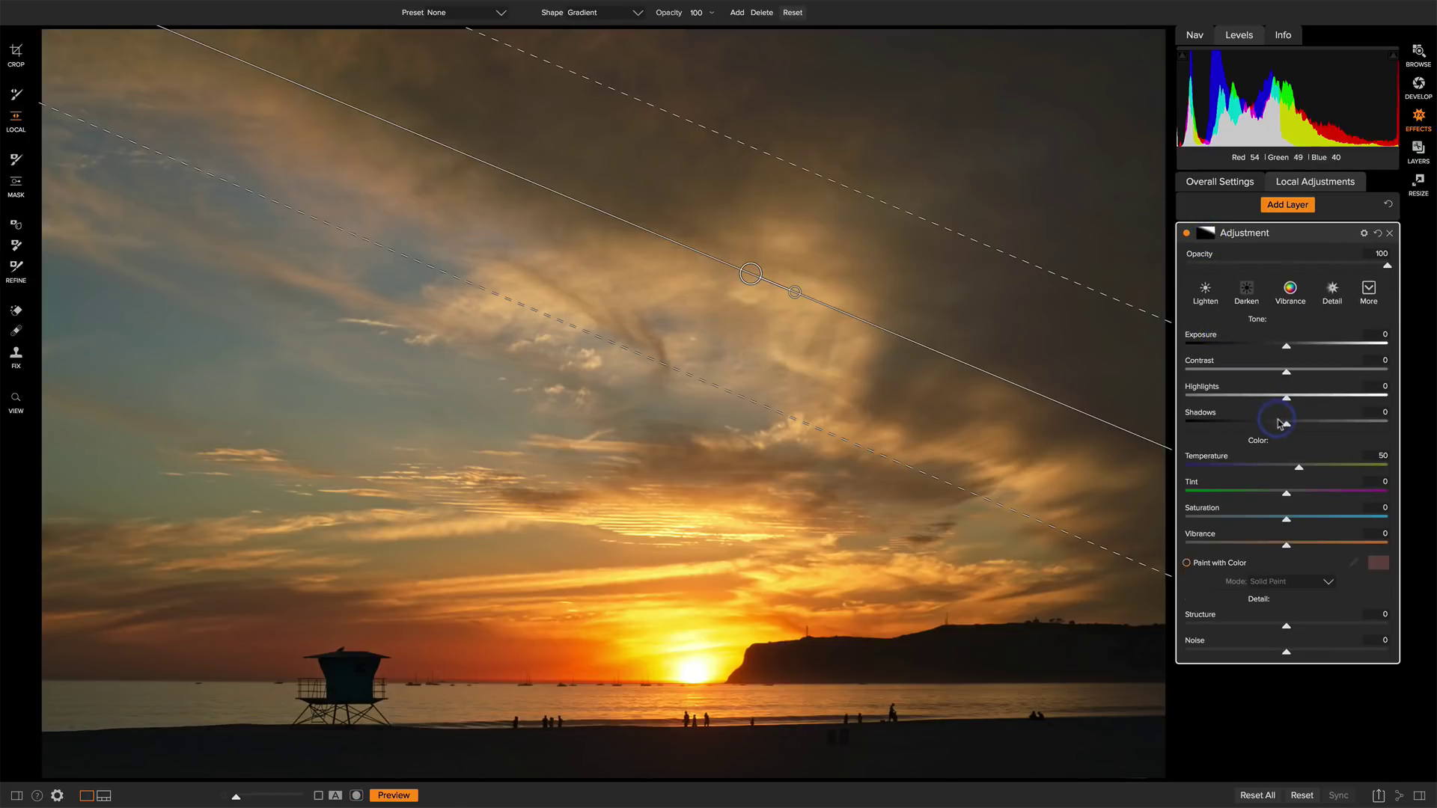
drag(1288, 426, 1303, 428)
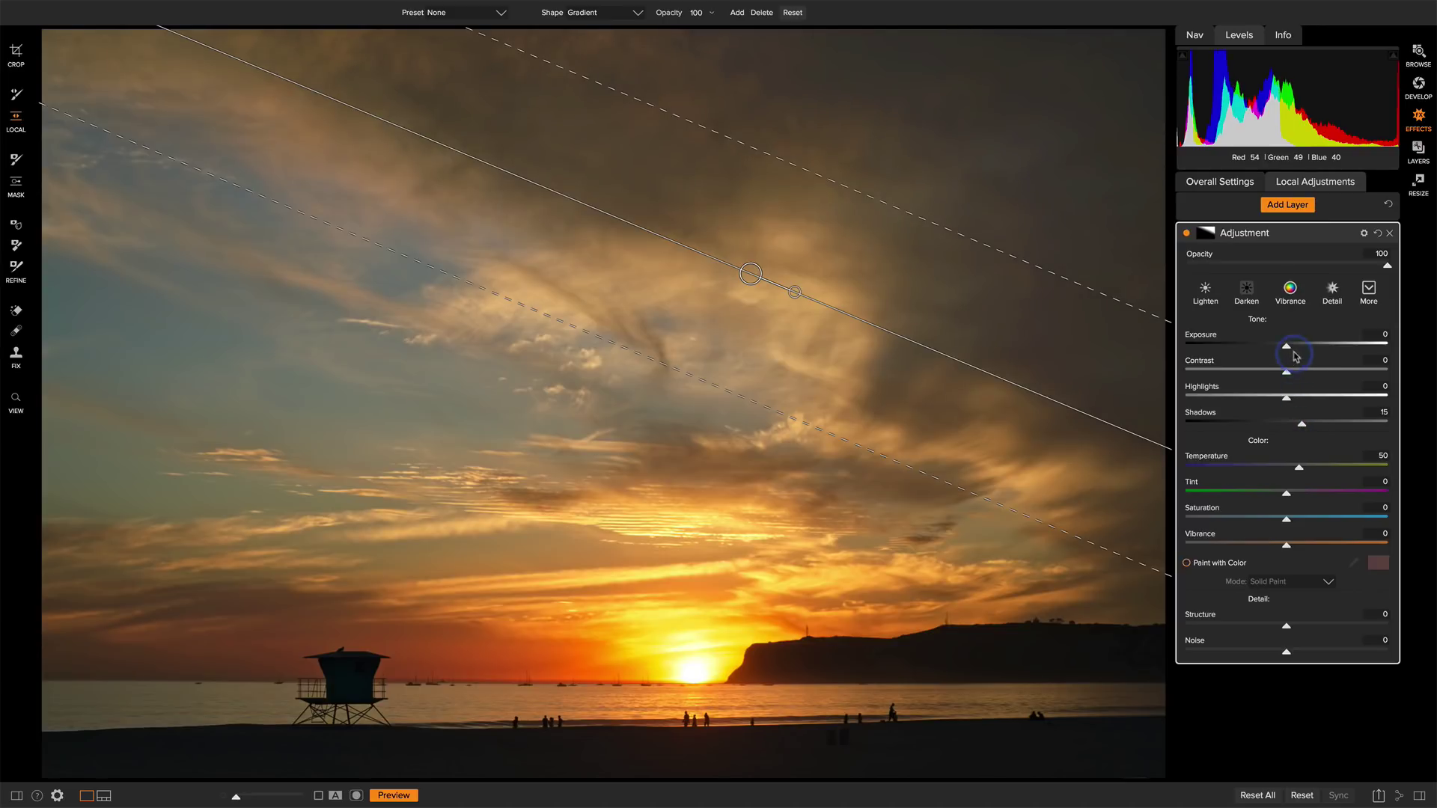
drag(1288, 348, 1292, 350)
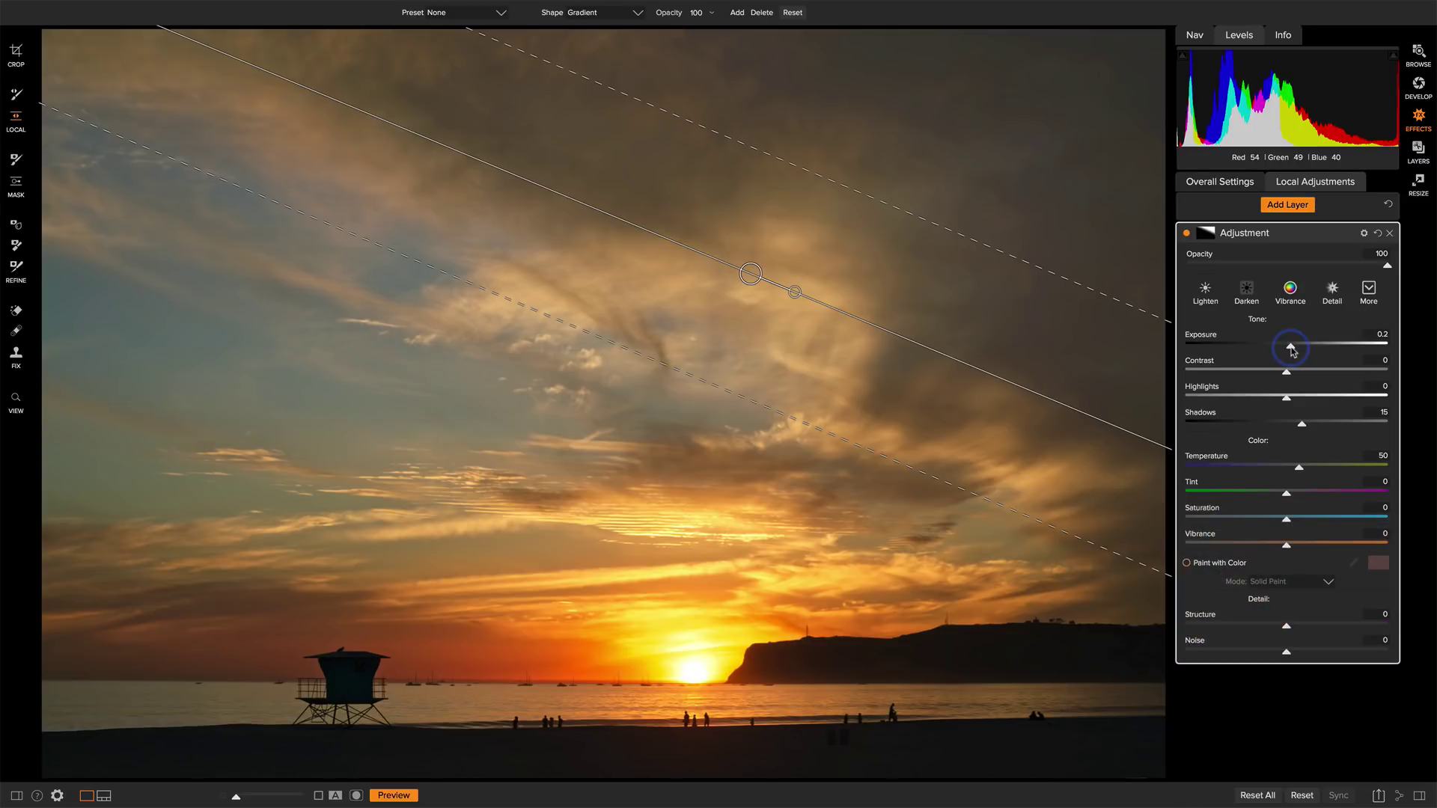
click(1187, 233)
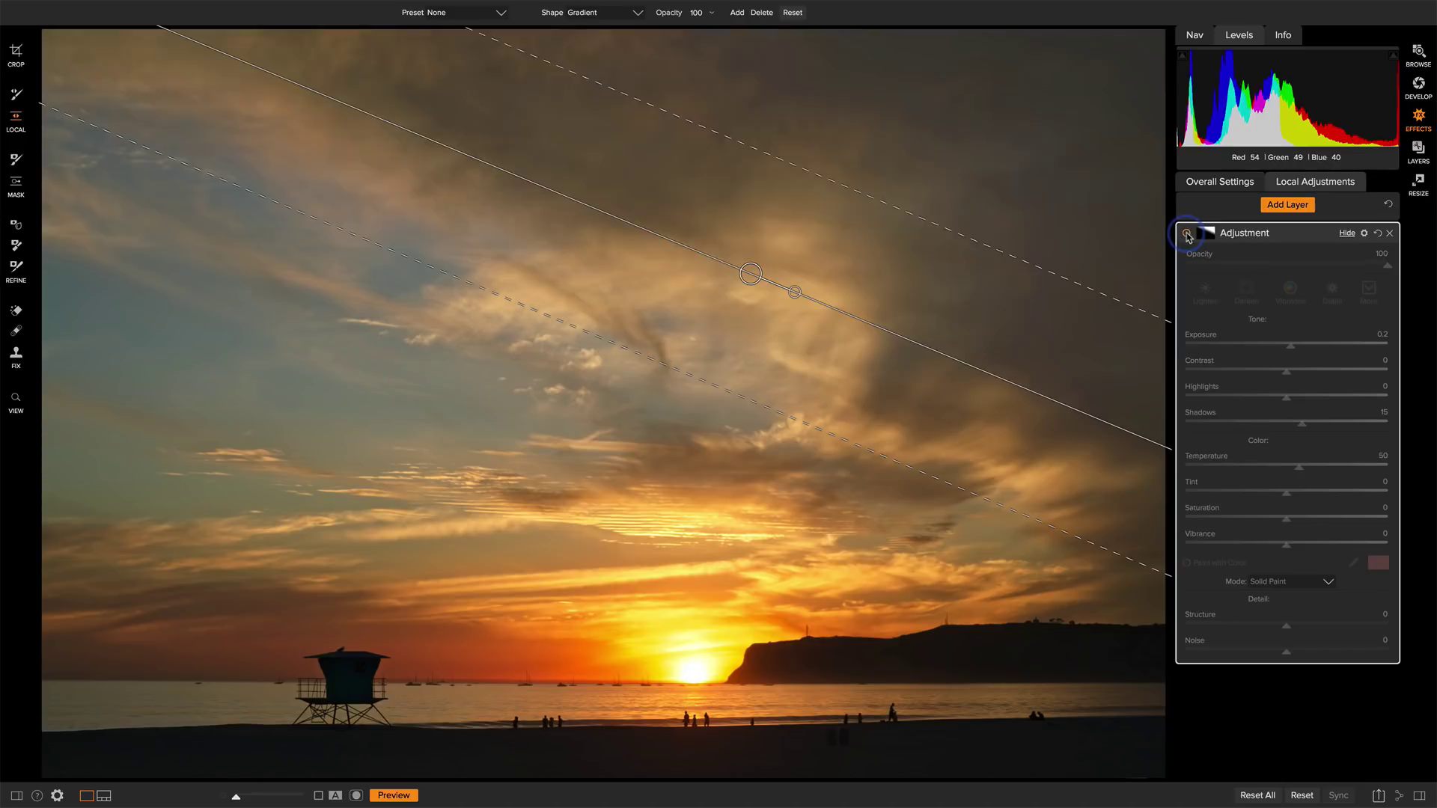
click(1186, 232)
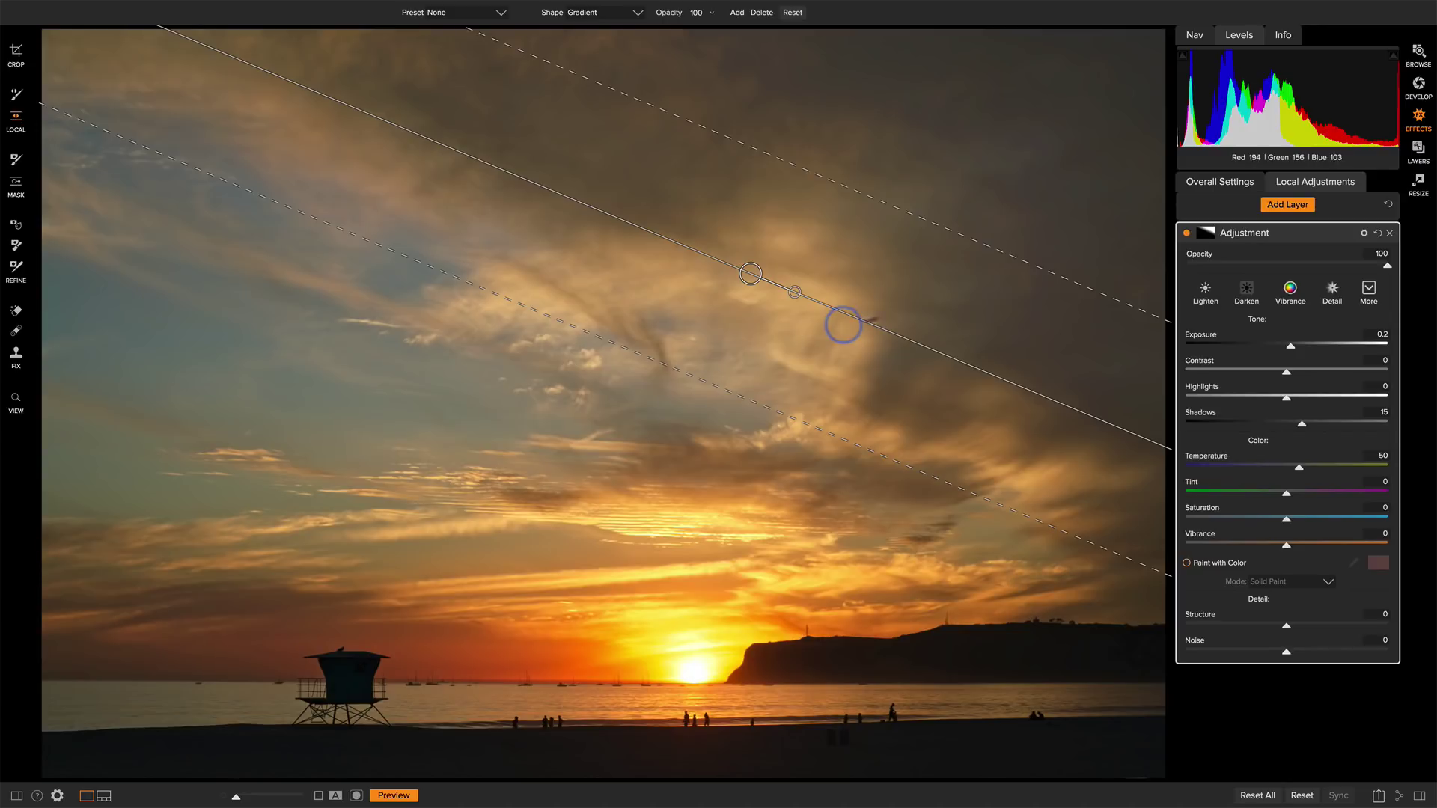
- Add a new adjustment layer and place a gradient mask on the sky
click(1279, 209)
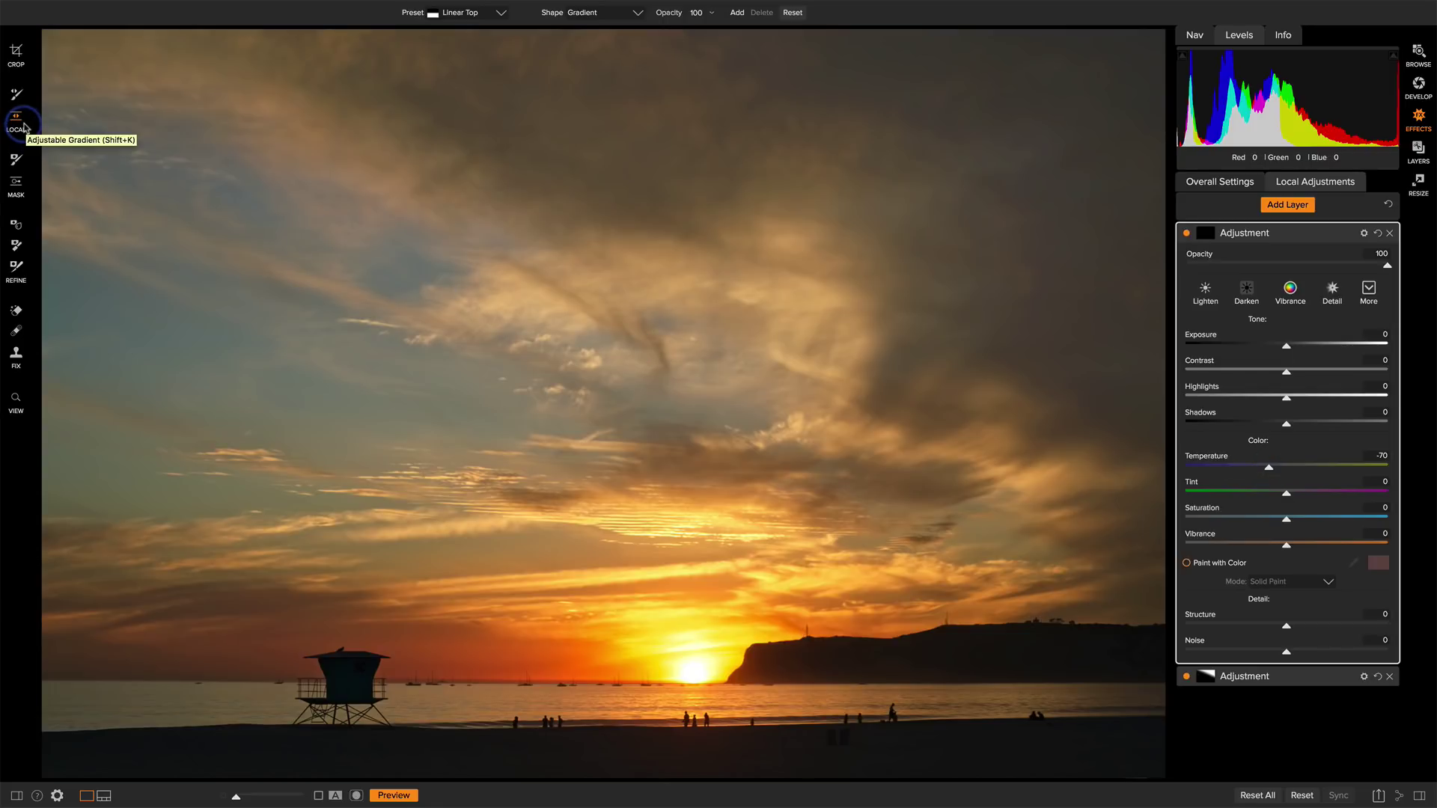
click(337, 345)
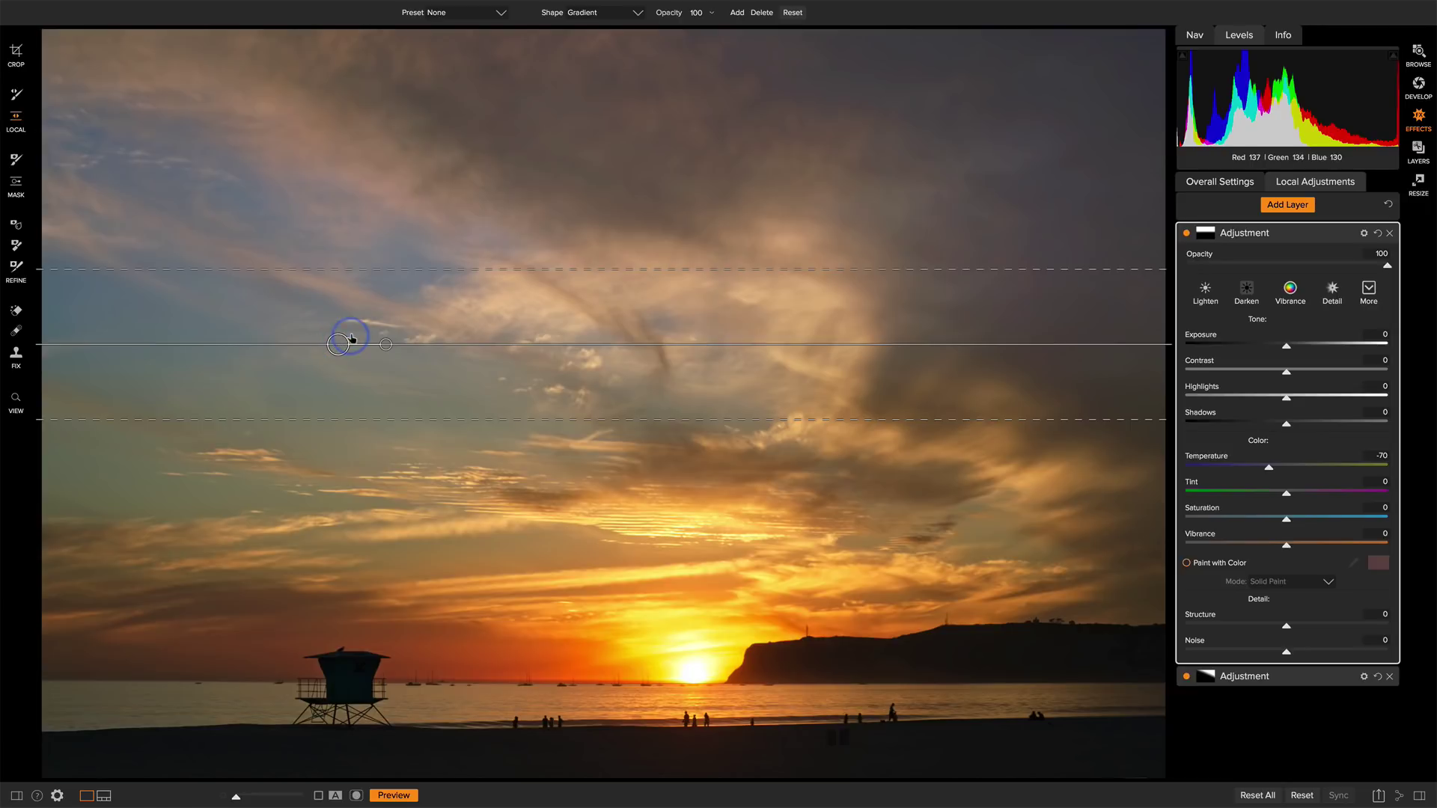
click(638, 14)
- Switch the mask to a Center oval, then narrow, shorten, rotate and slightly widen it
click(635, 27)
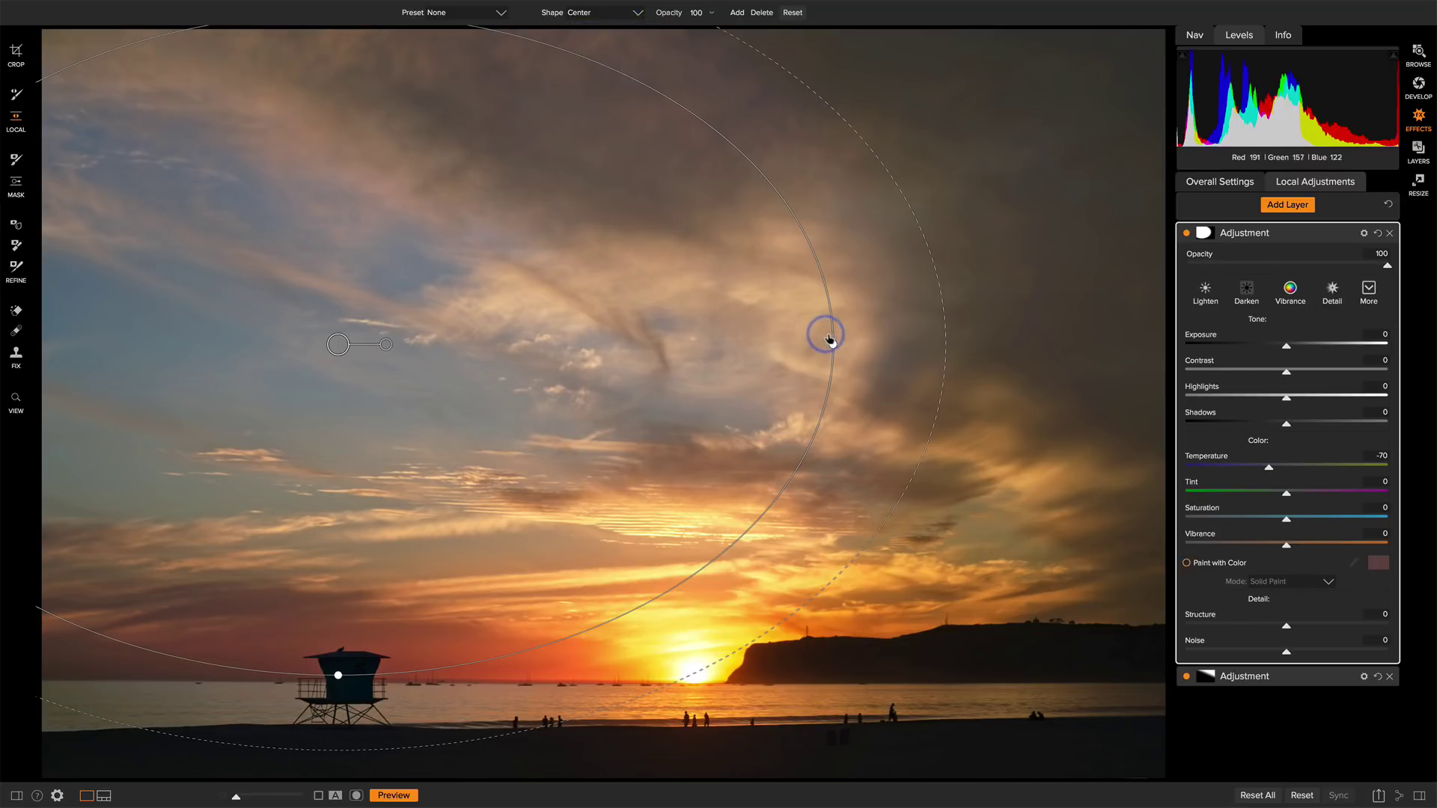
drag(831, 343, 670, 345)
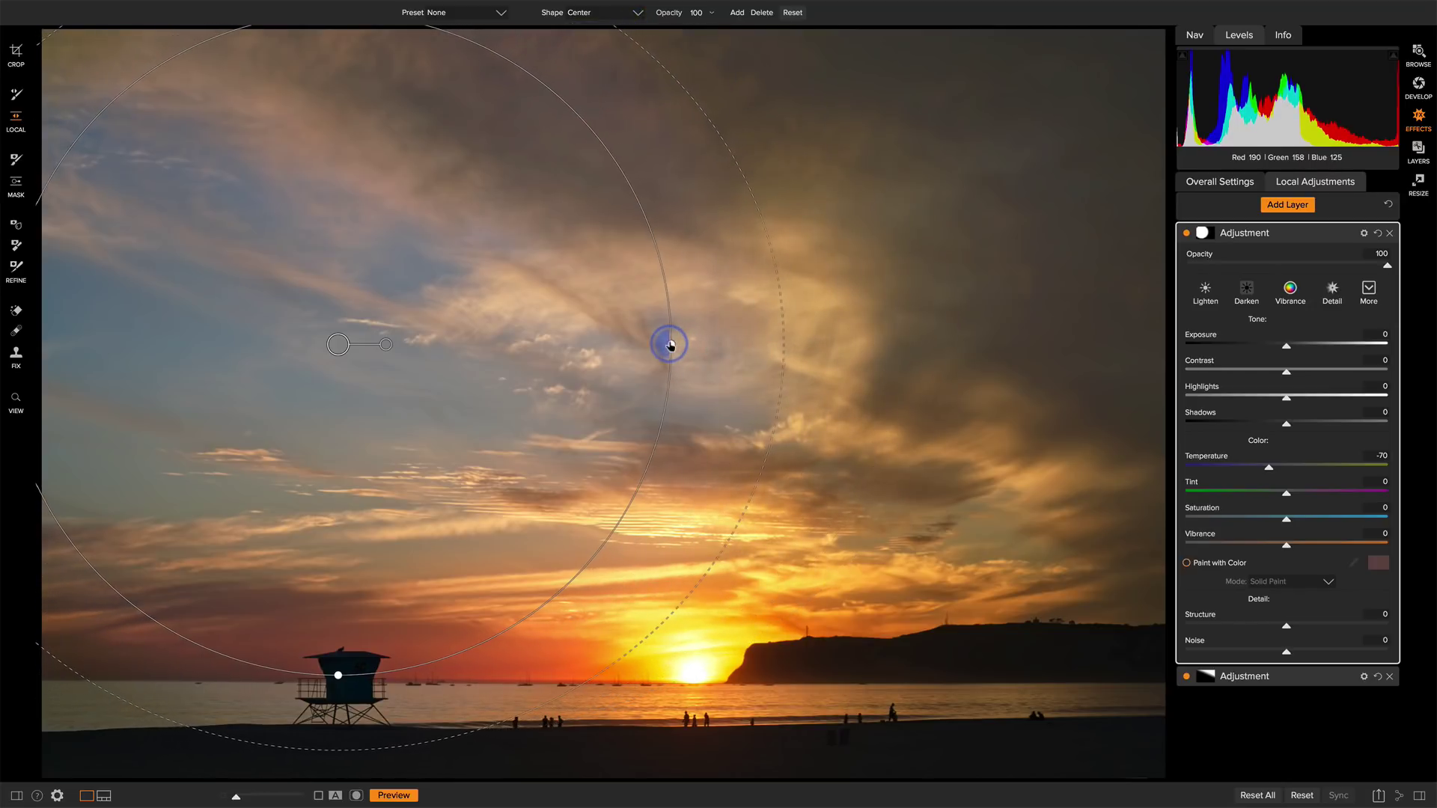
drag(339, 675, 359, 510)
drag(386, 345, 274, 337)
drag(600, 396, 622, 397)
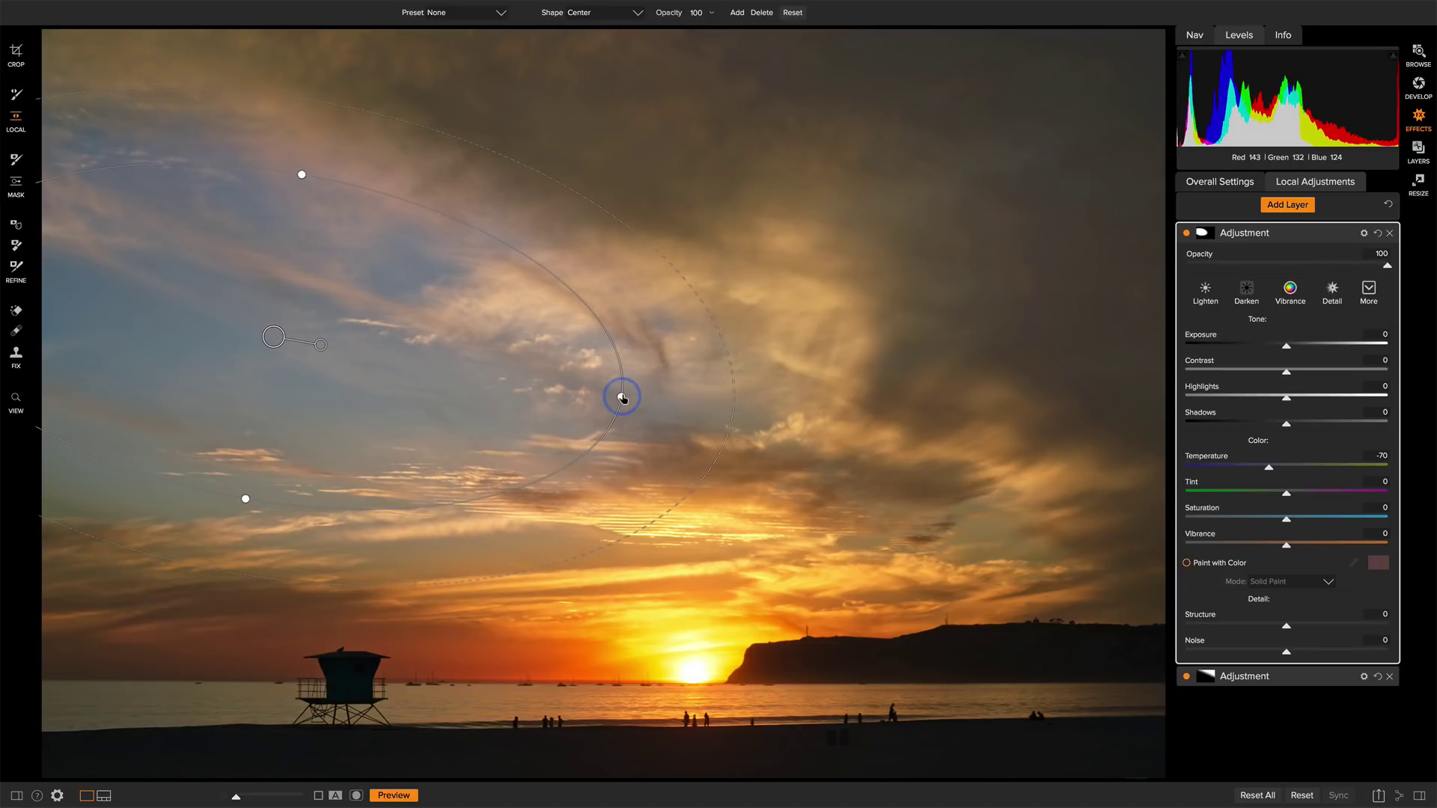
- Compare the cooling layer on and off, then move the oval over the blue sky and widen its feather
click(1186, 234)
click(1187, 233)
click(1186, 234)
click(1186, 234)
drag(302, 177, 294, 217)
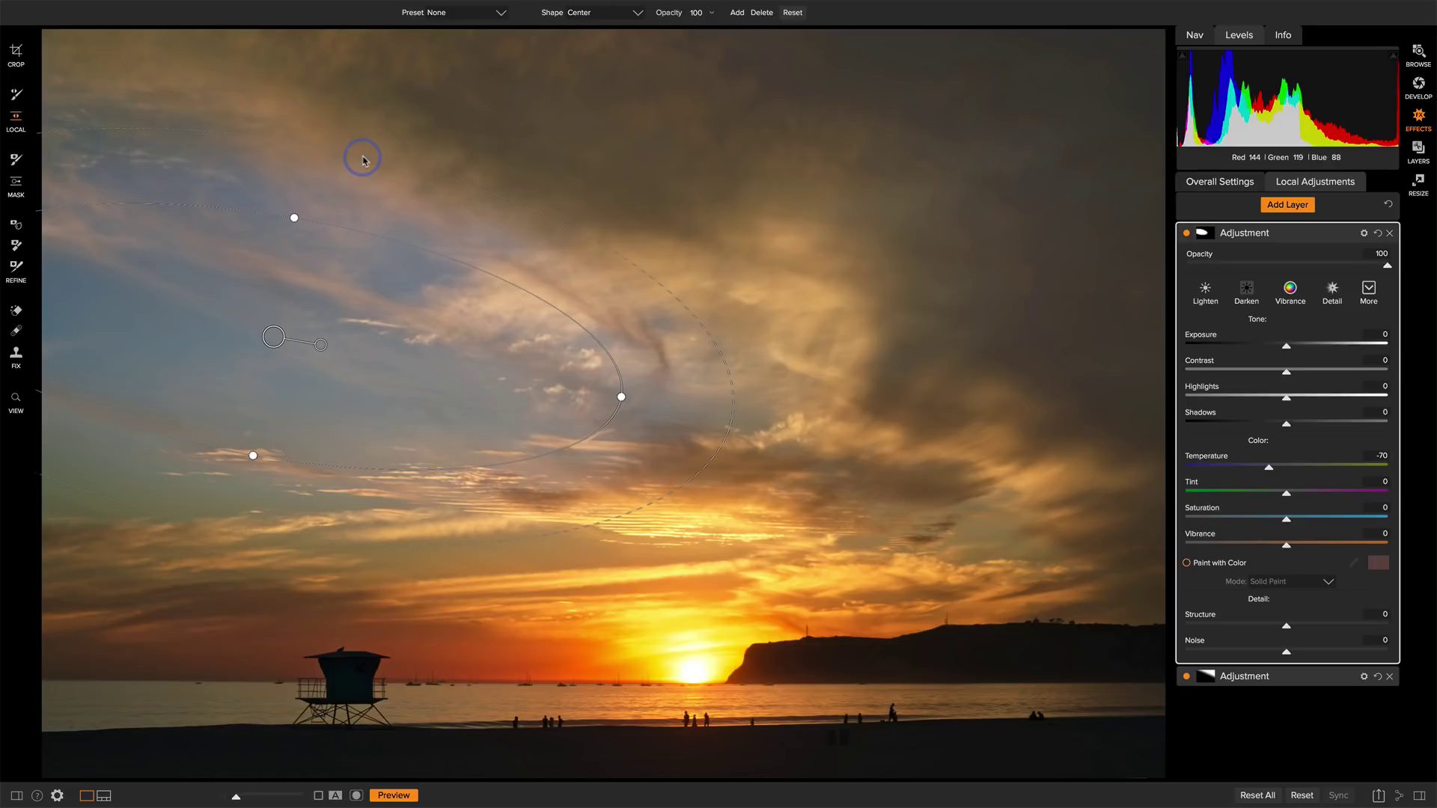
drag(362, 155, 372, 141)
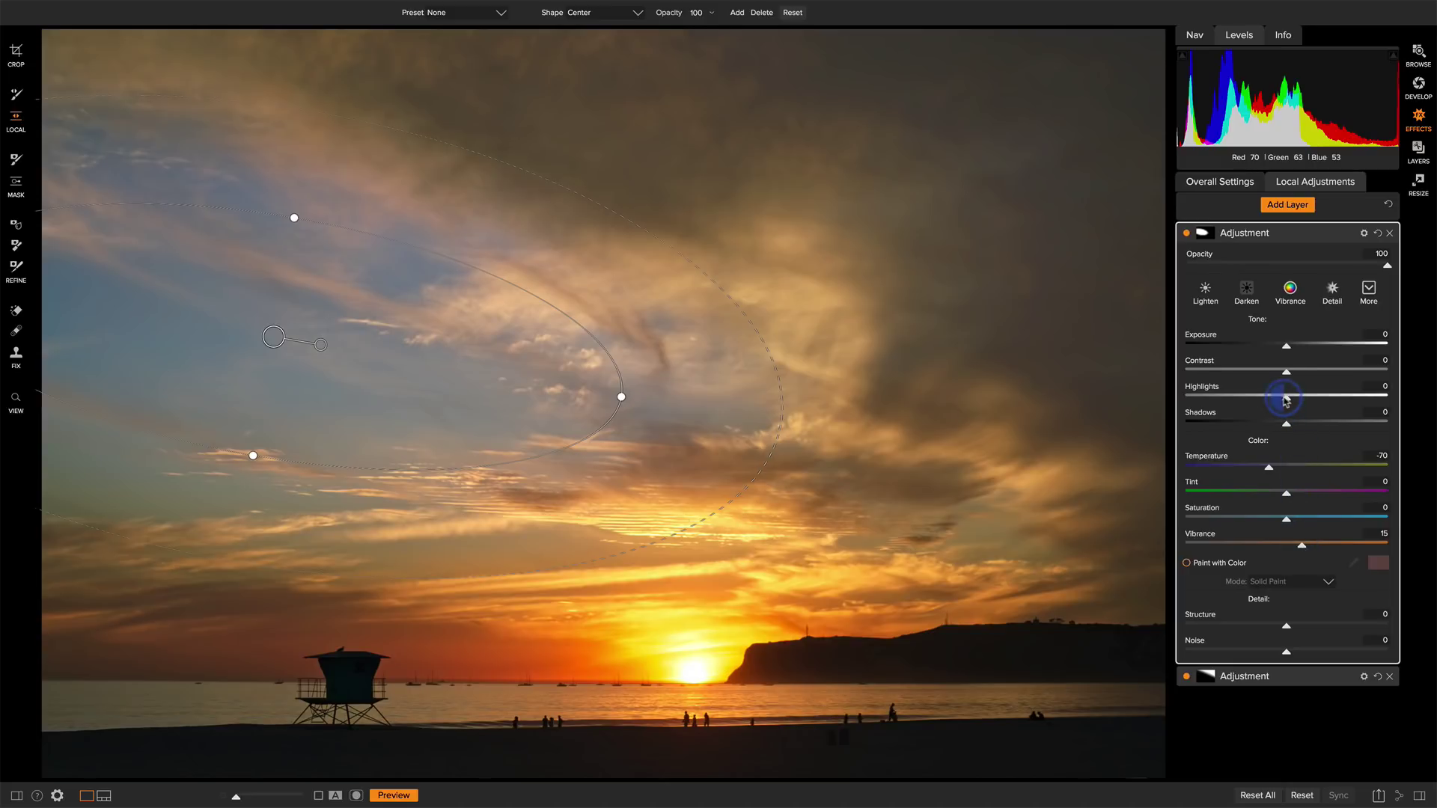
- Lower the cooling oval's Highlights to -21 and Exposure to -0.15, comparing with the layer toggled off
mouse_move(1284, 400)
mouse_down()
mouse_move(1235, 397)
mouse_move(1265, 404)
mouse_up()
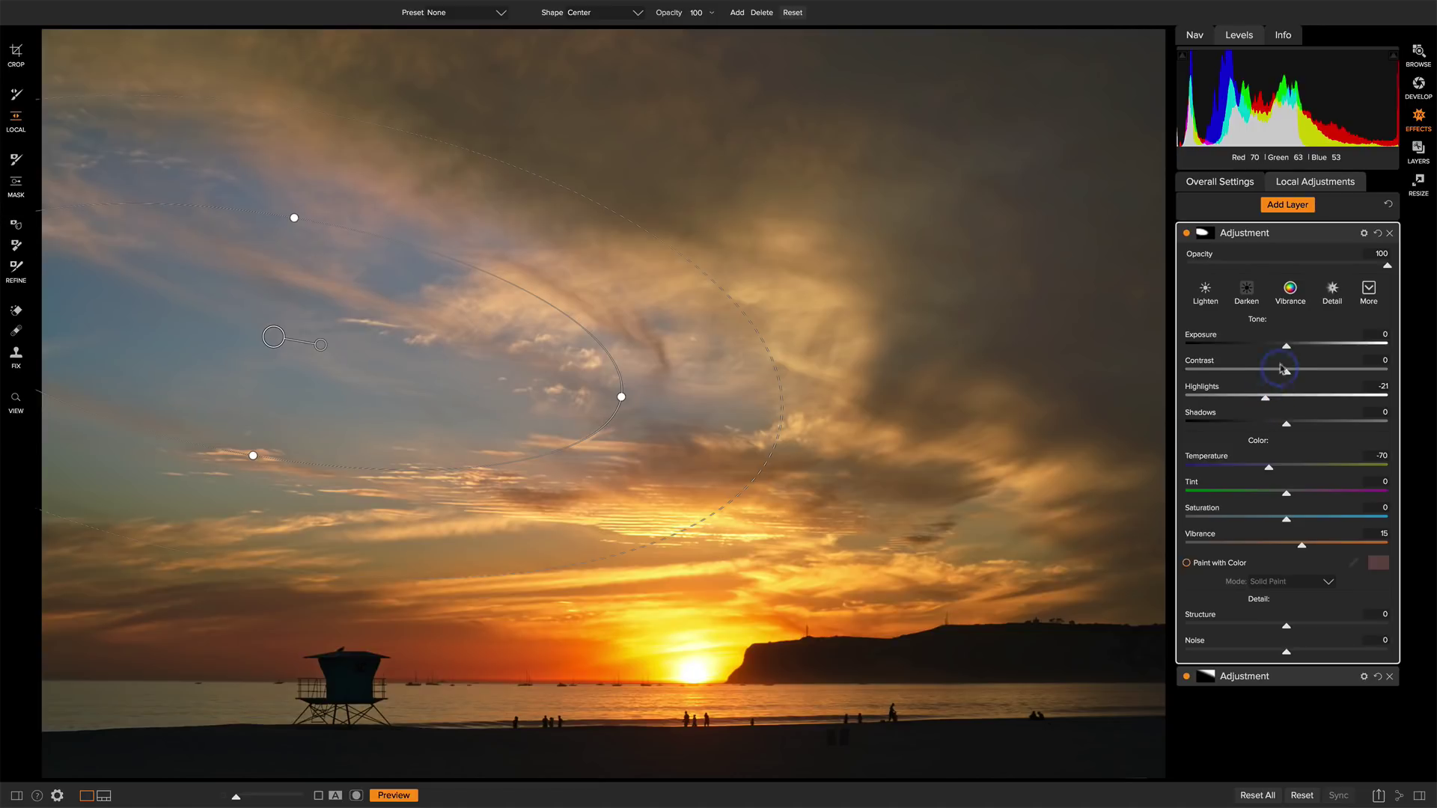
drag(1286, 348, 1283, 348)
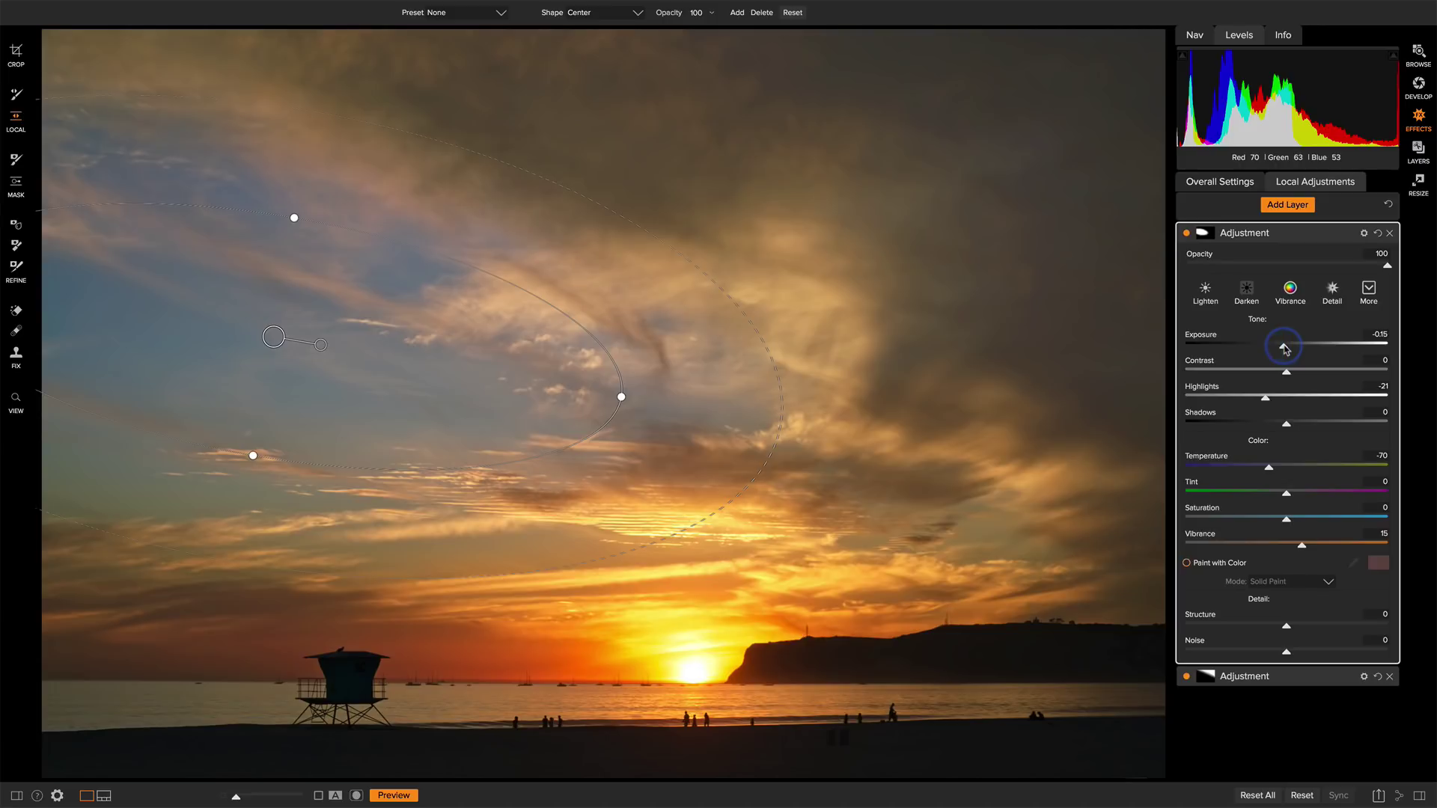
click(1188, 235)
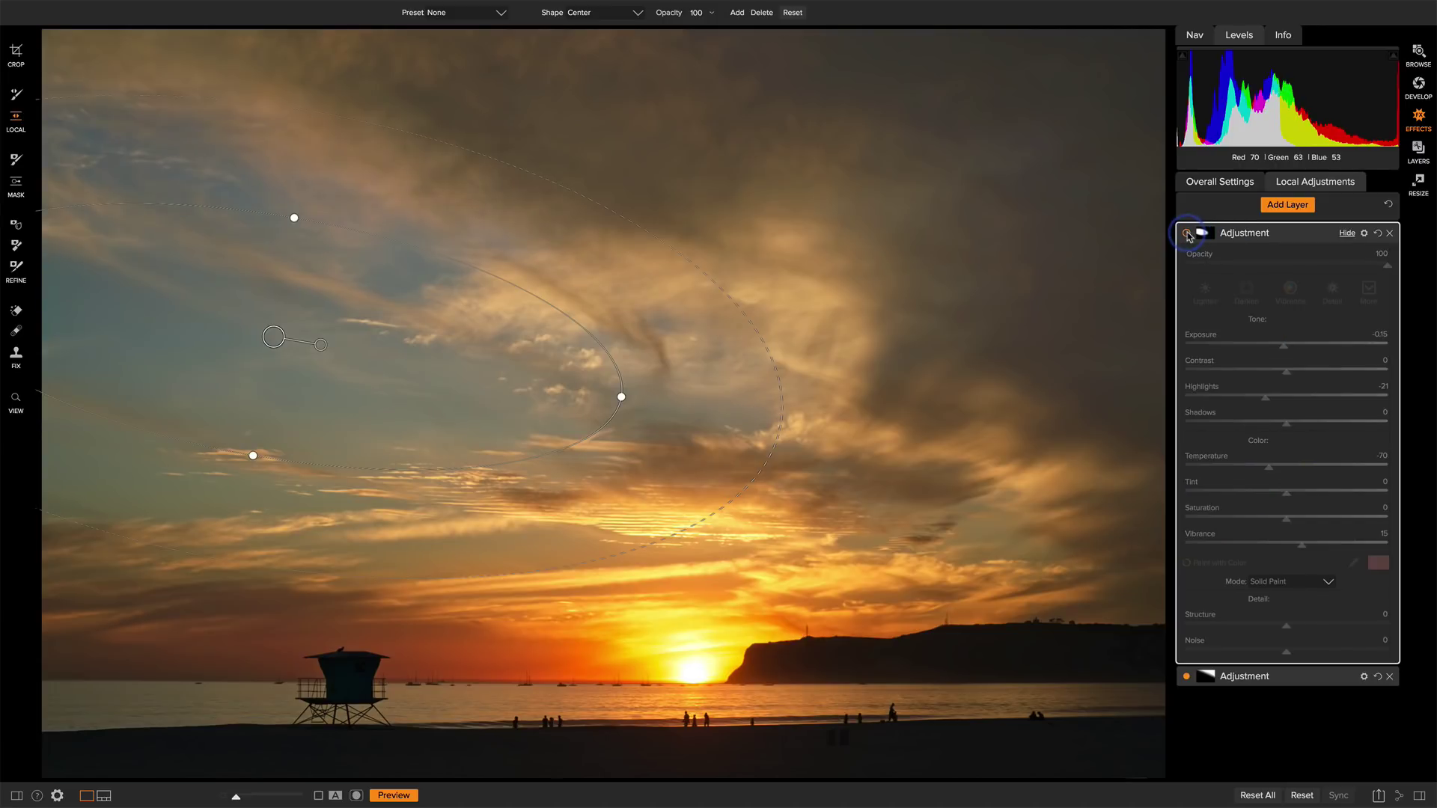
click(1188, 235)
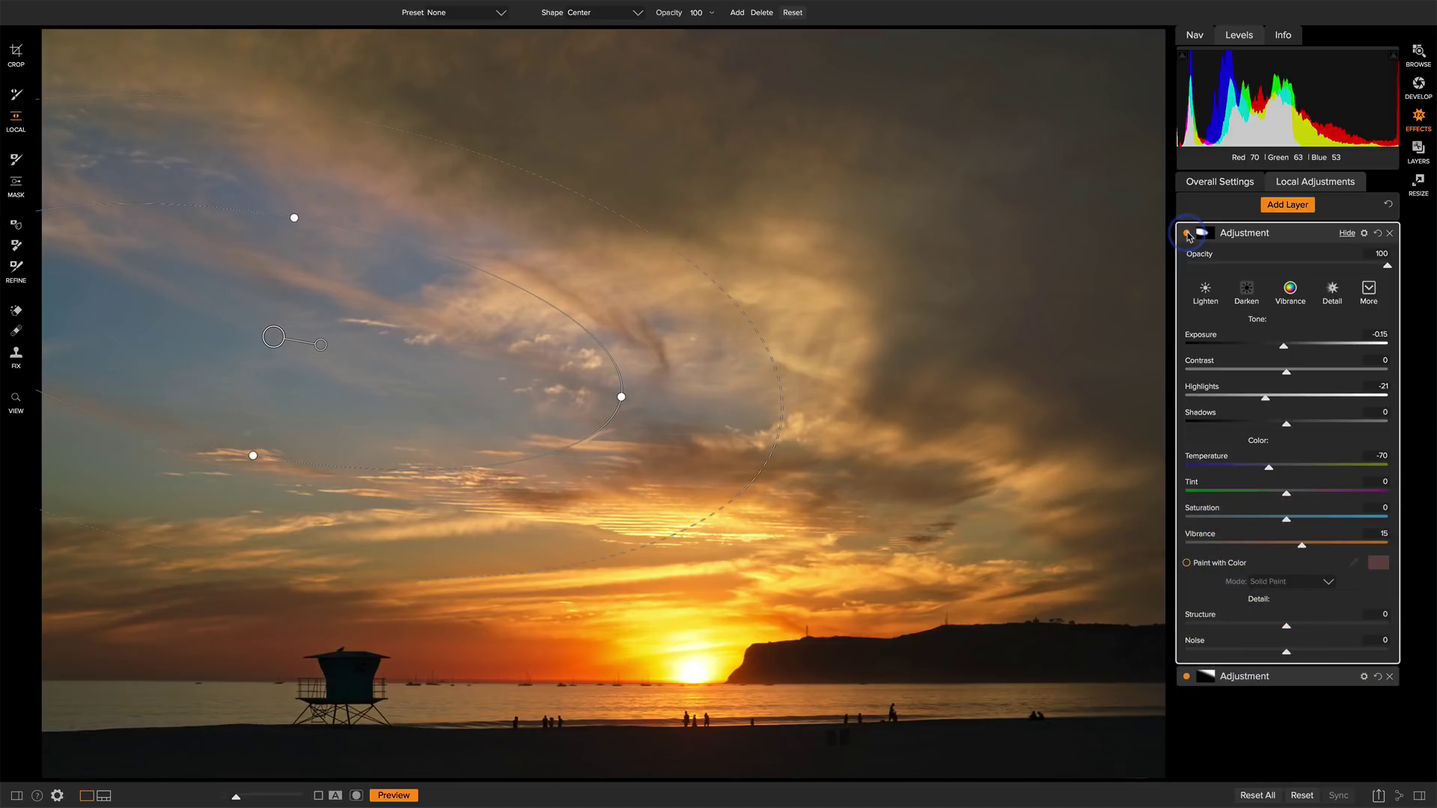
key(ctrl+p)
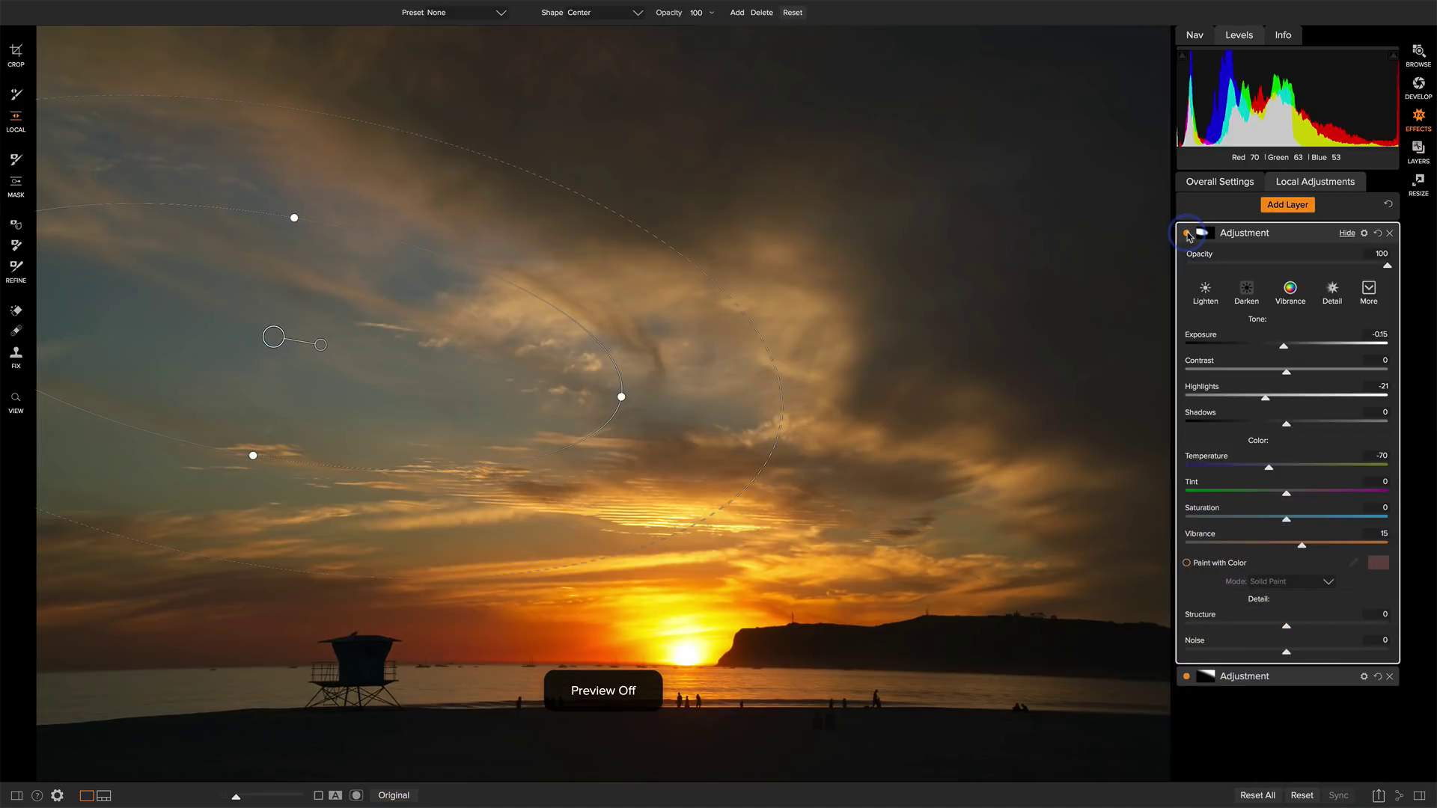
key(ctrl+p)
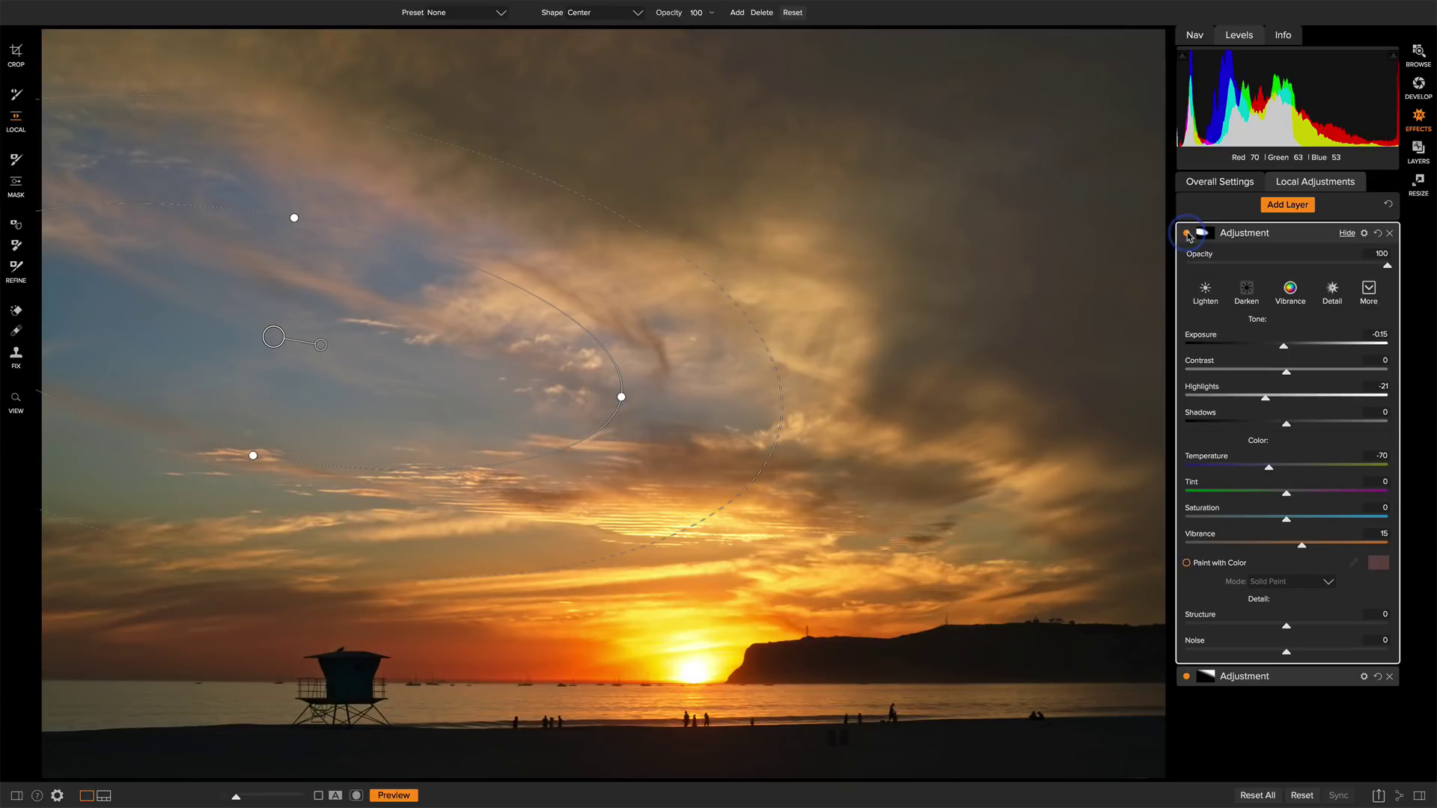